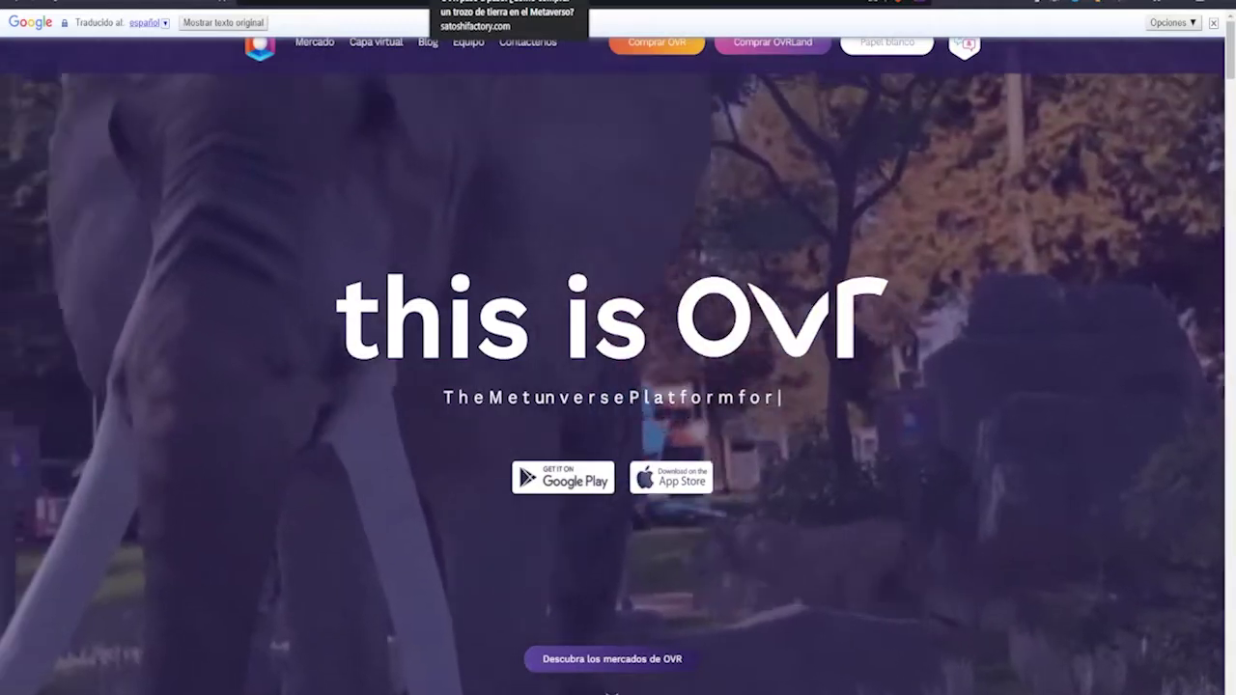
Open the OVR marketplace sign-in form and review its off-chain registration and login fields.
click(508, 2)
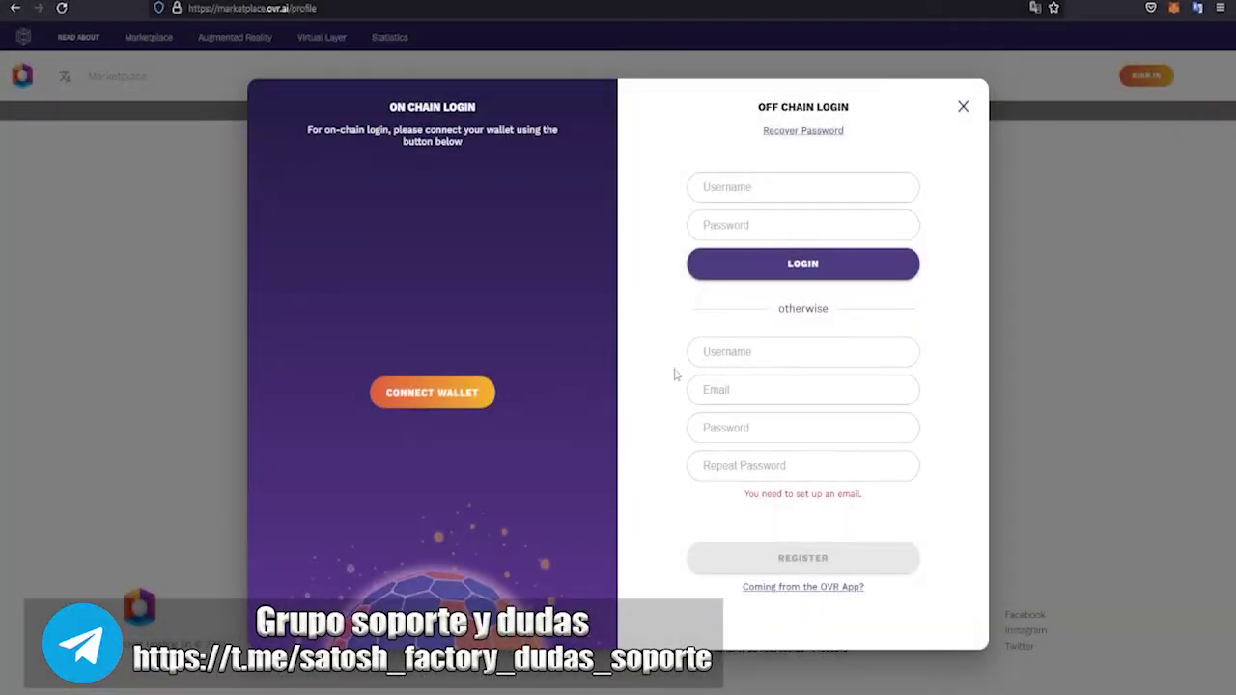
click(706, 352)
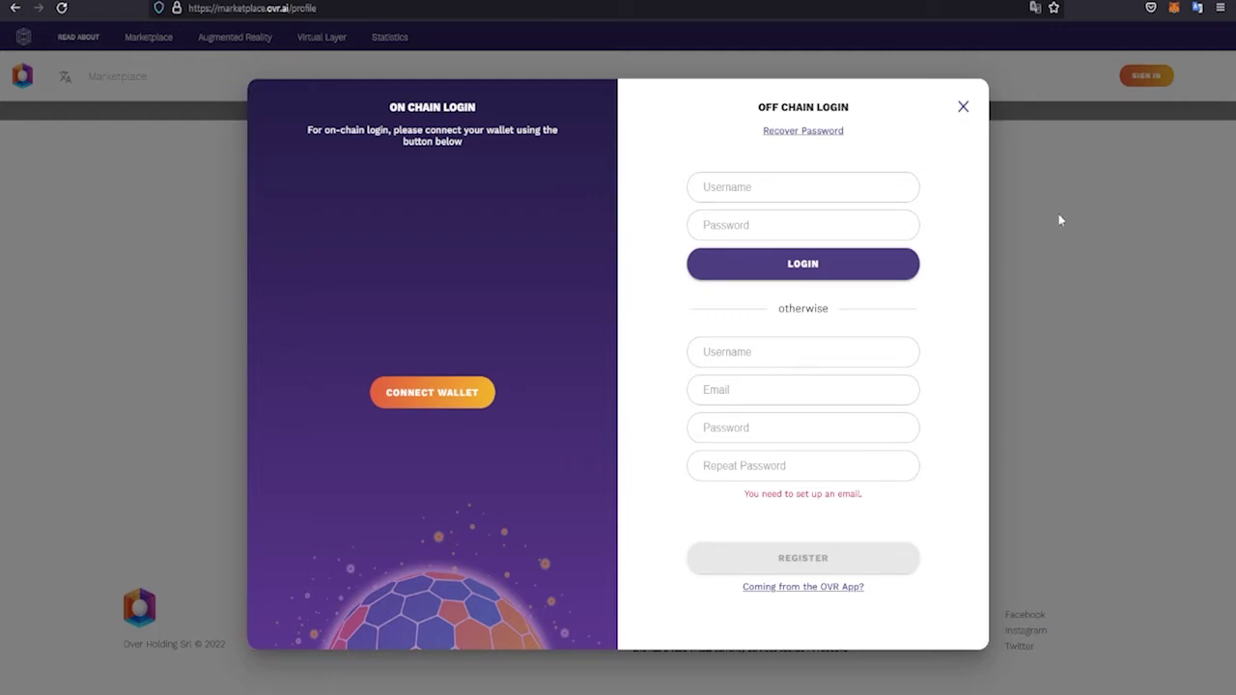
click(695, 193)
click(695, 225)
click(742, 261)
Review the available networks and the token assets in the MetaMask wallet.
click(1174, 9)
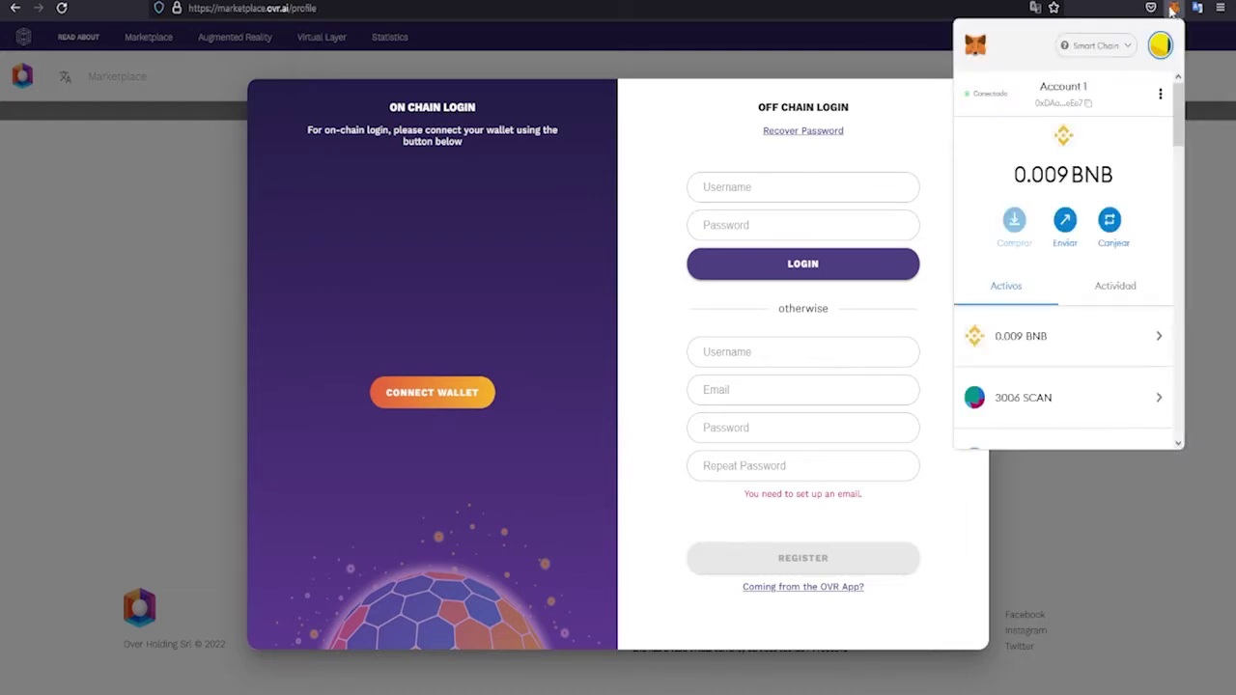
click(1124, 46)
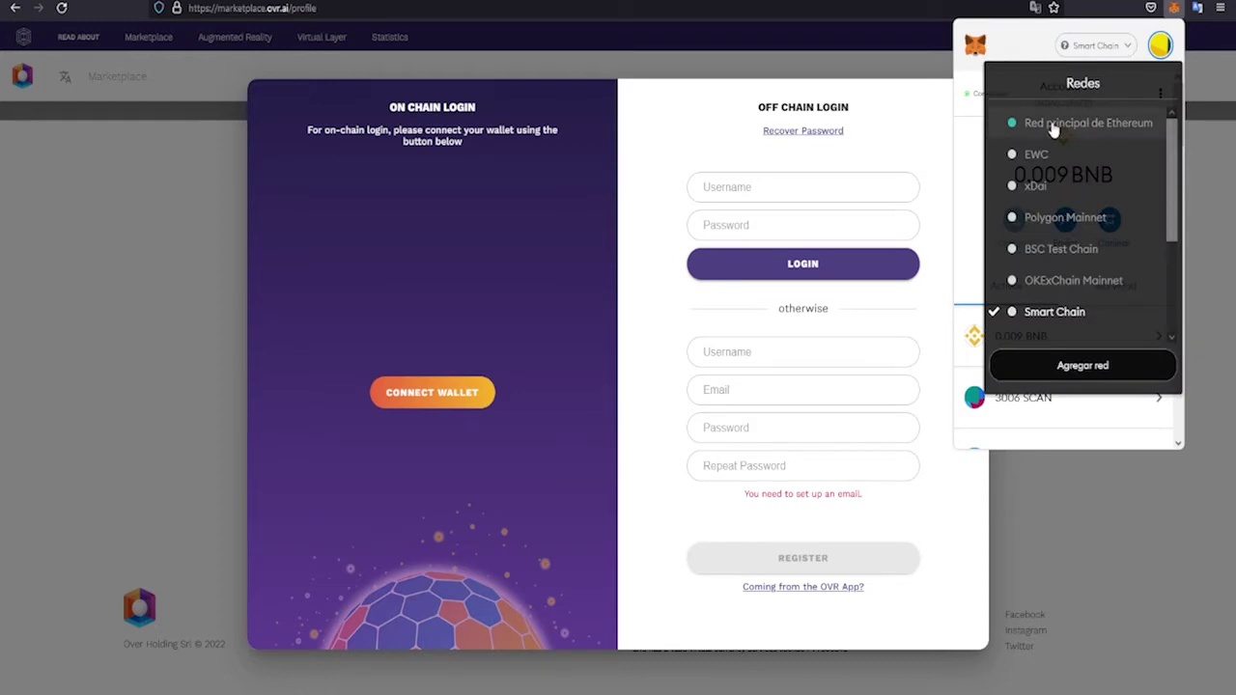
click(1127, 48)
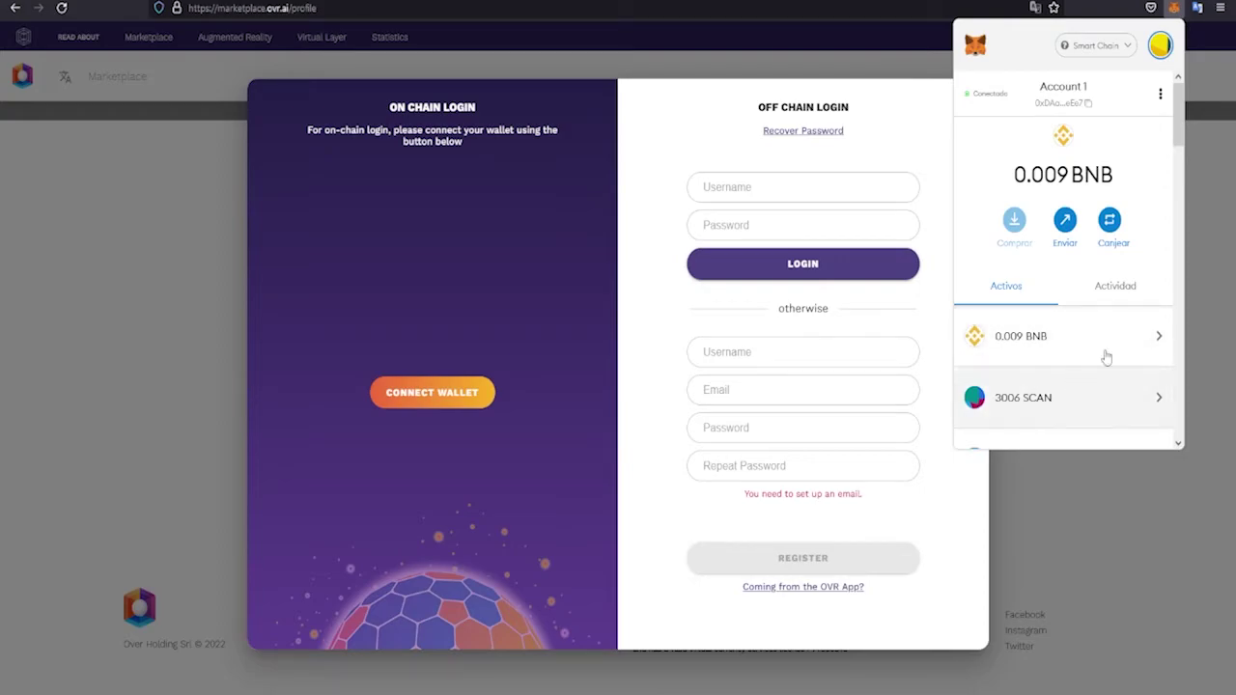
scroll(1110, 193, down, 2)
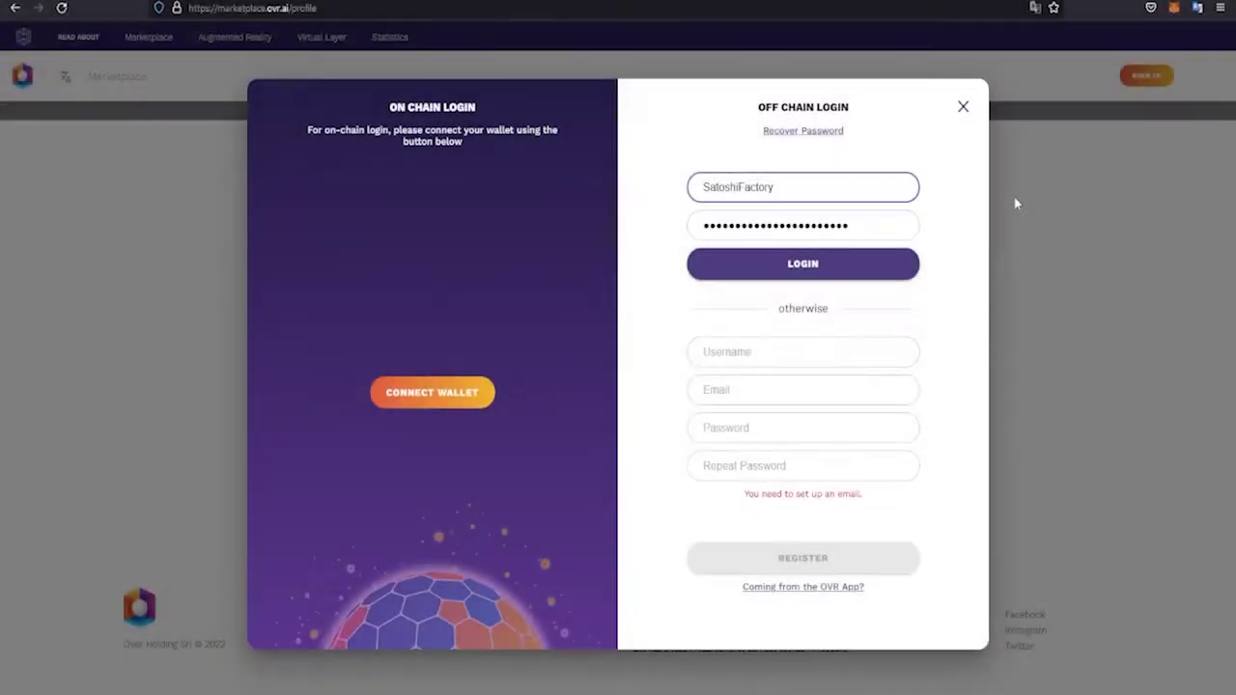
Log in to the OVR marketplace off chain with the account username and password.
click(839, 262)
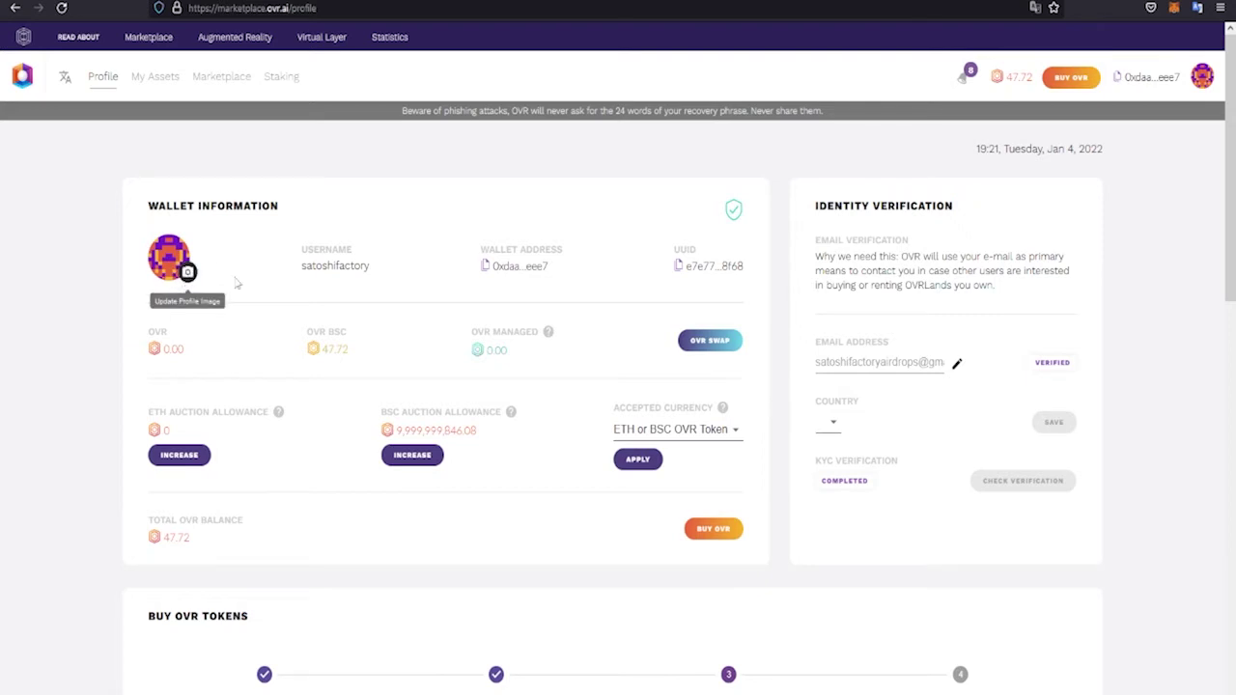
Review the profile page's wallet information, the requirements for buying OVR tokens, profile pairing and the OVR competitions section.
drag(302, 266, 371, 266)
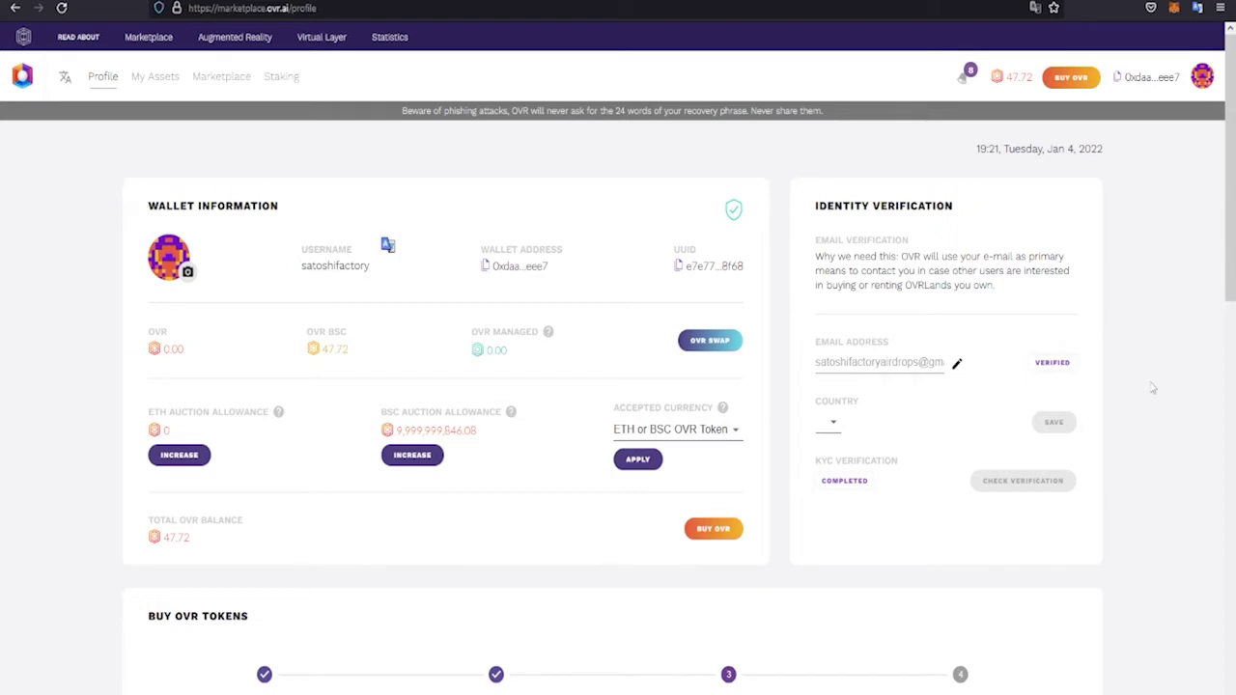
scroll(1150, 386, down, 3)
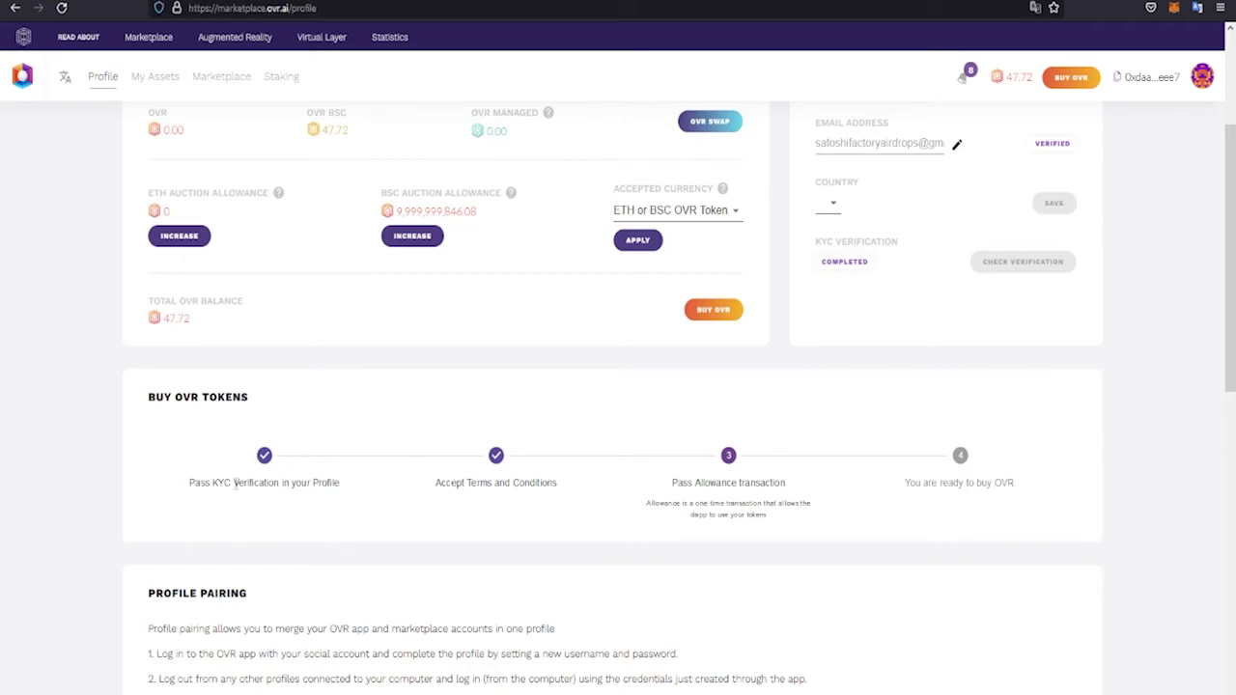
drag(199, 473, 350, 496)
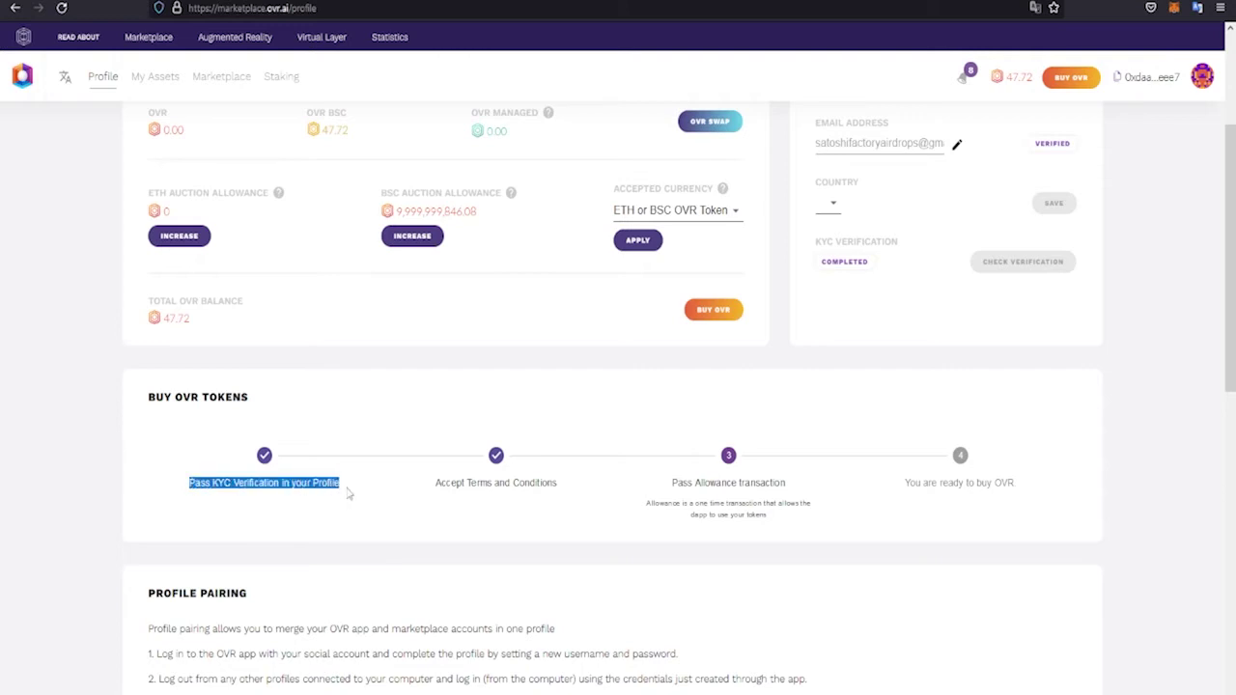
click(292, 477)
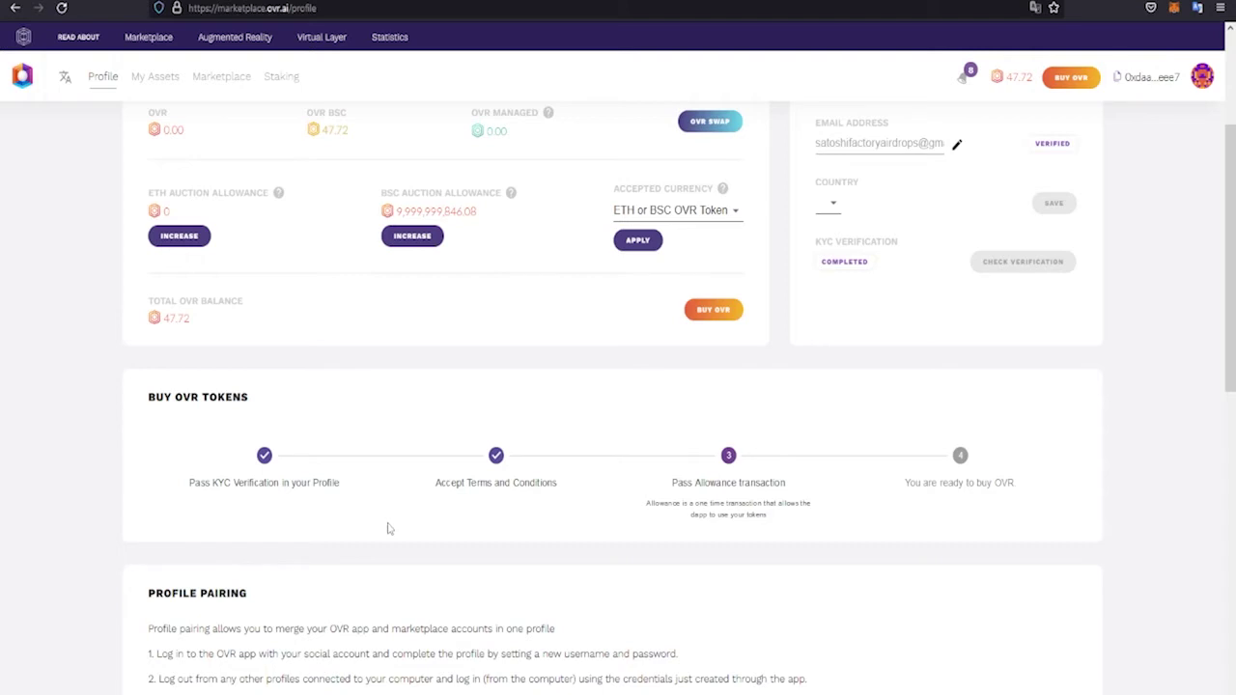
drag(436, 483, 548, 481)
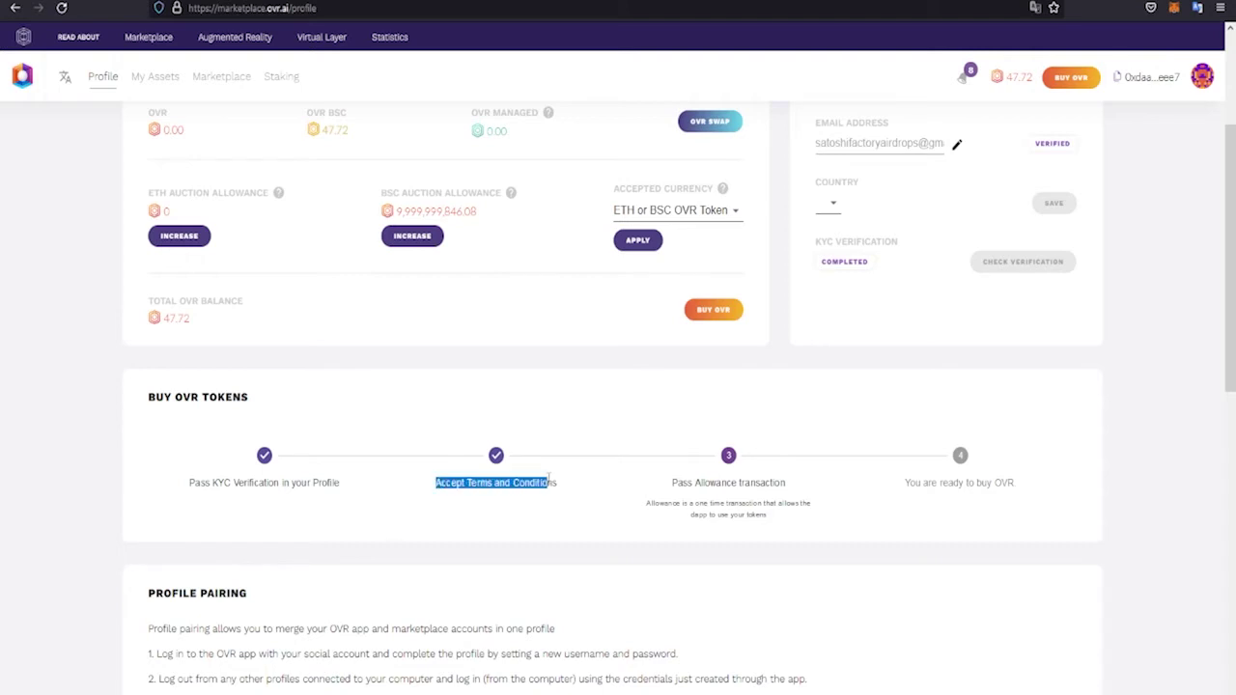
drag(672, 483, 805, 521)
click(805, 523)
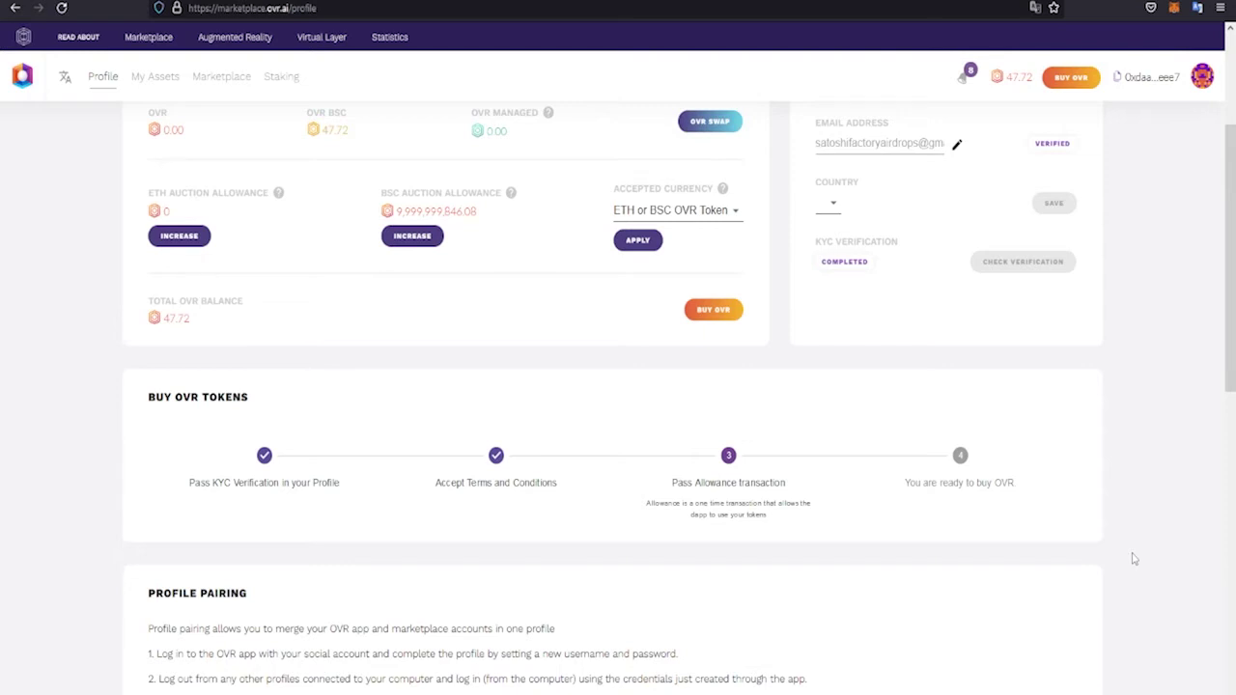
scroll(1134, 559, down, 3)
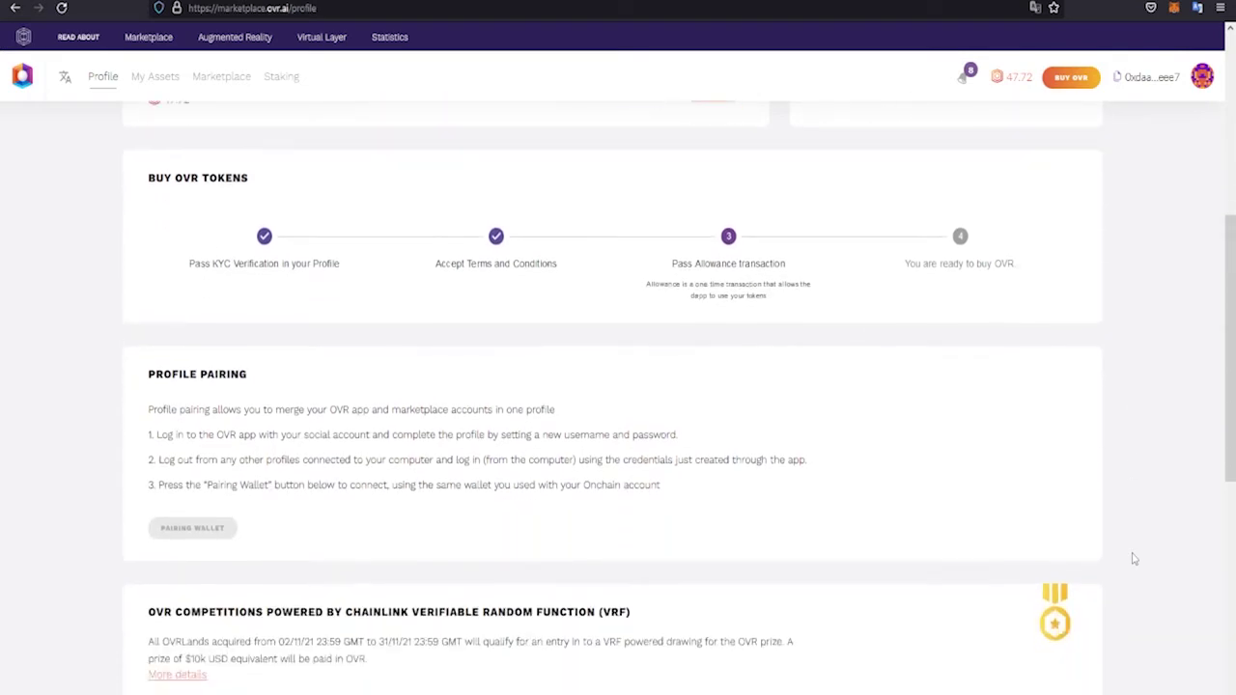
scroll(1134, 559, down, 3)
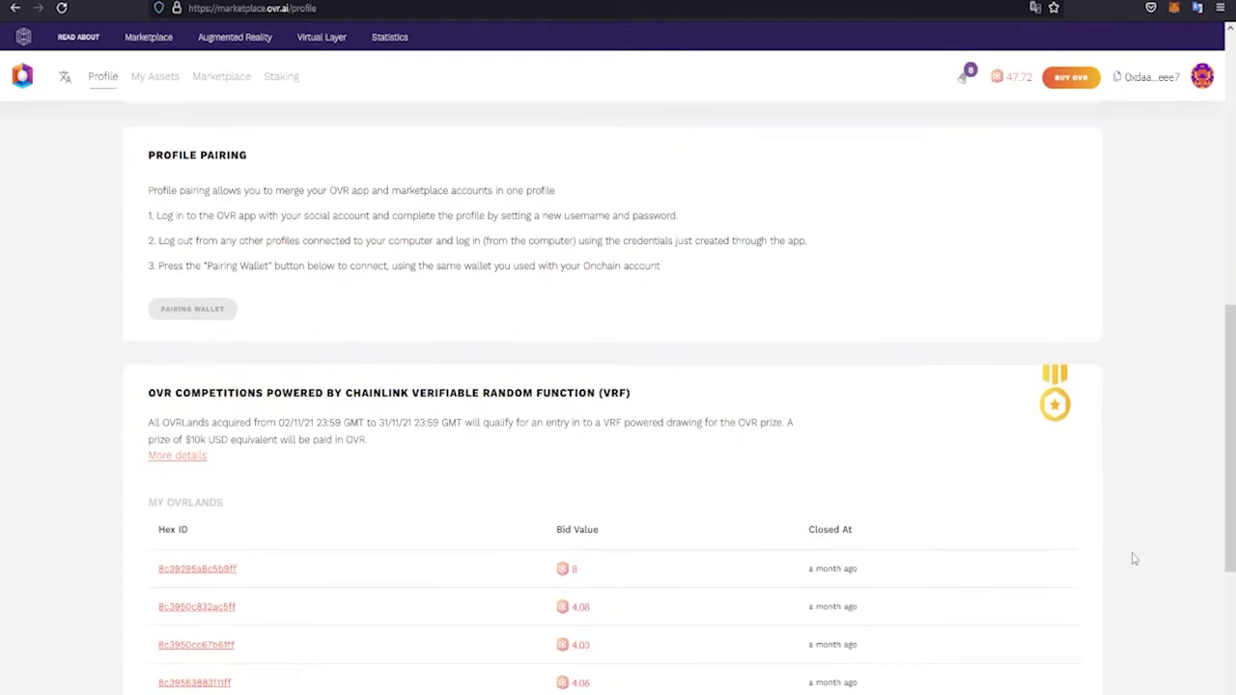
scroll(1134, 559, up, 8)
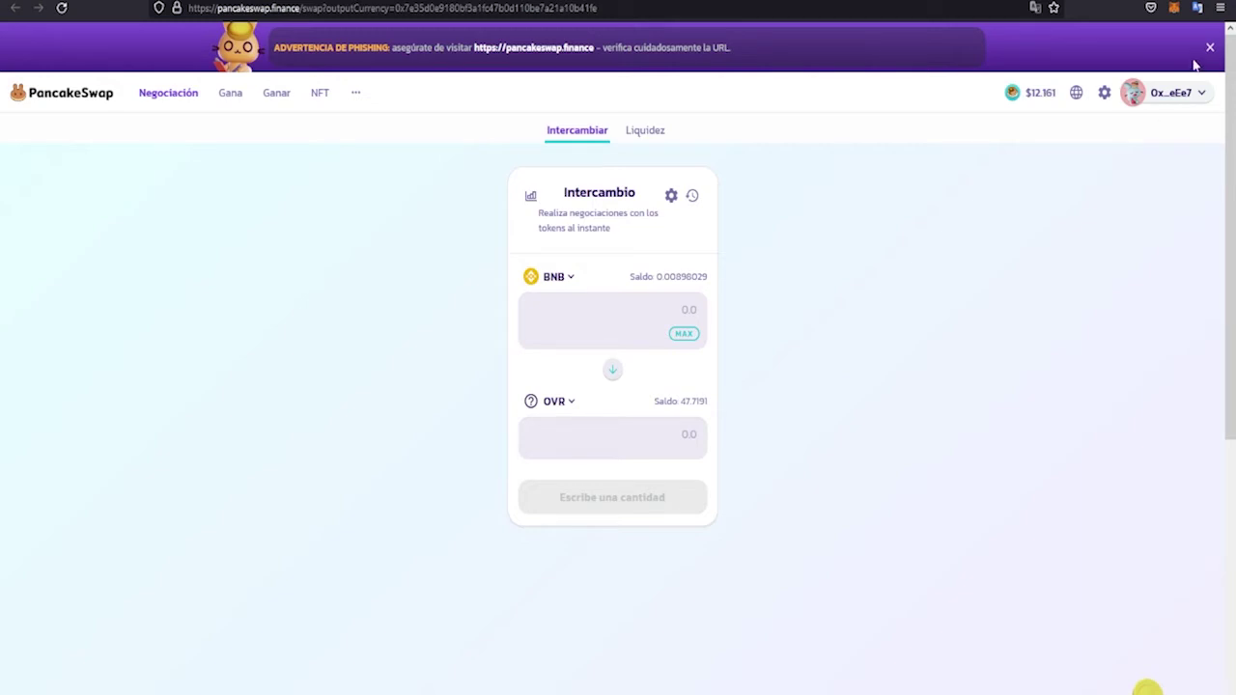
On PancakeSwap, check the MetaMask wallet and select the BNB amount field of the BNB-to-OVR swap.
click(1173, 7)
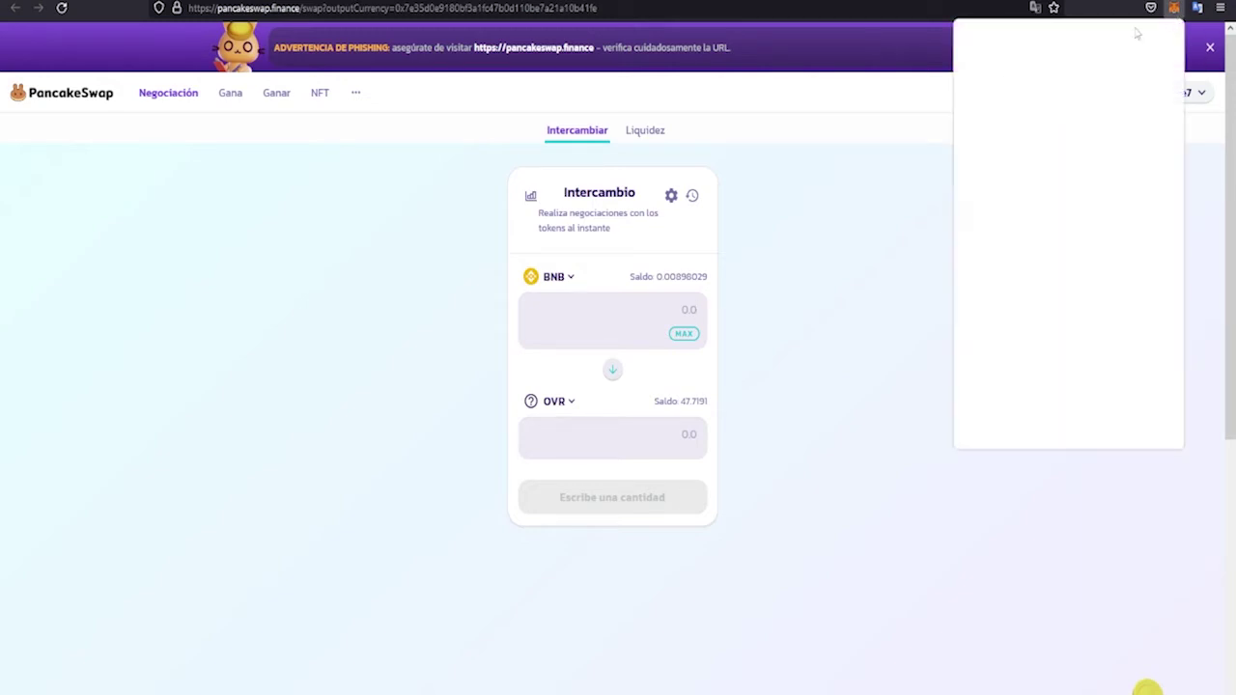
click(601, 312)
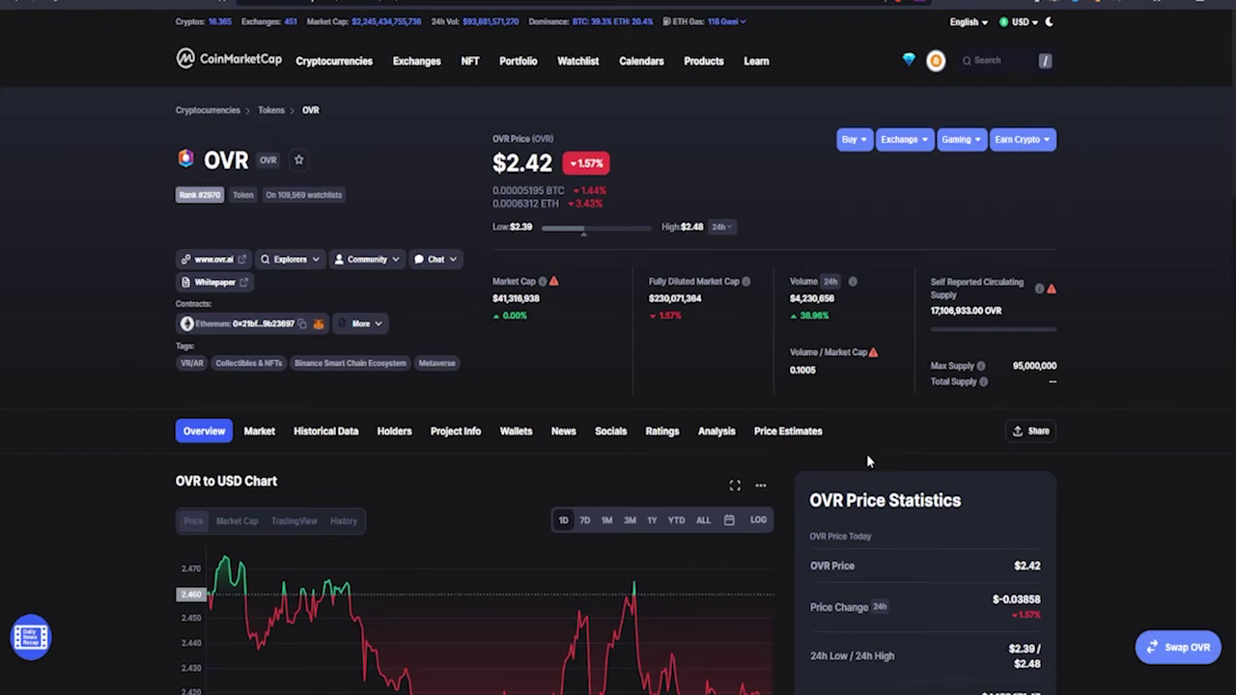
Switch to OVR's CoinMarketCap page and examine its price chart over the 3M range alongside the price statistics.
scroll(866, 452, down, 1)
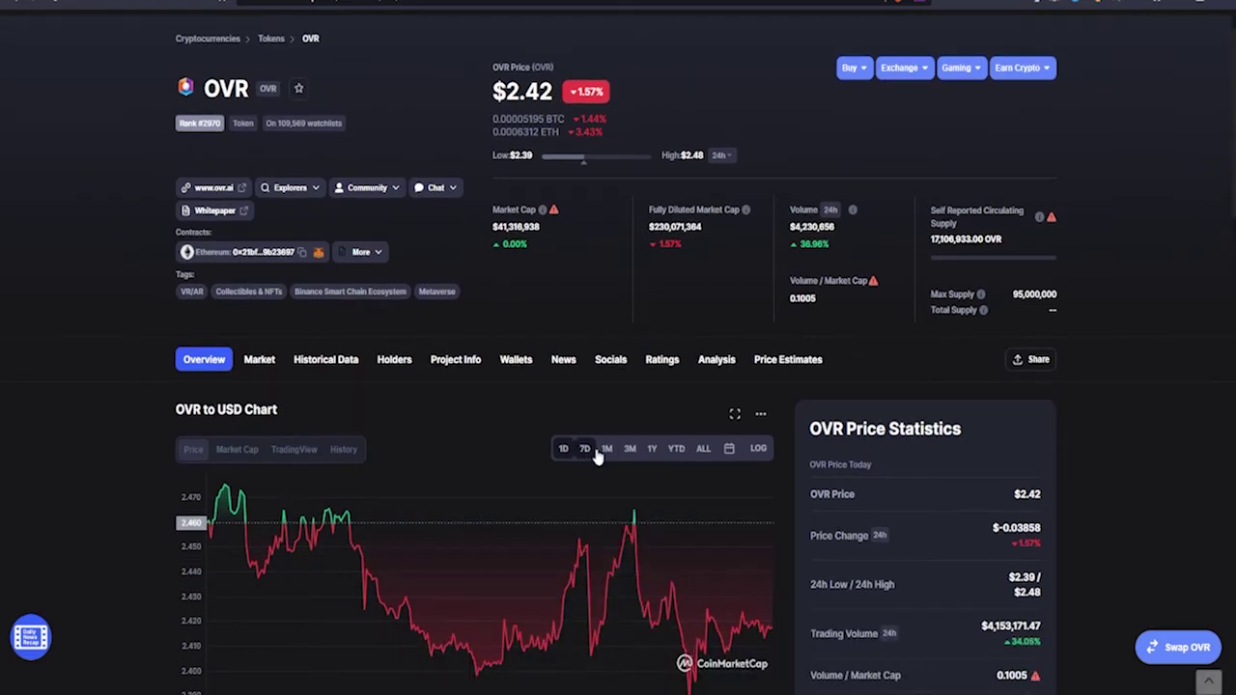
click(629, 450)
scroll(589, 434, down, 2)
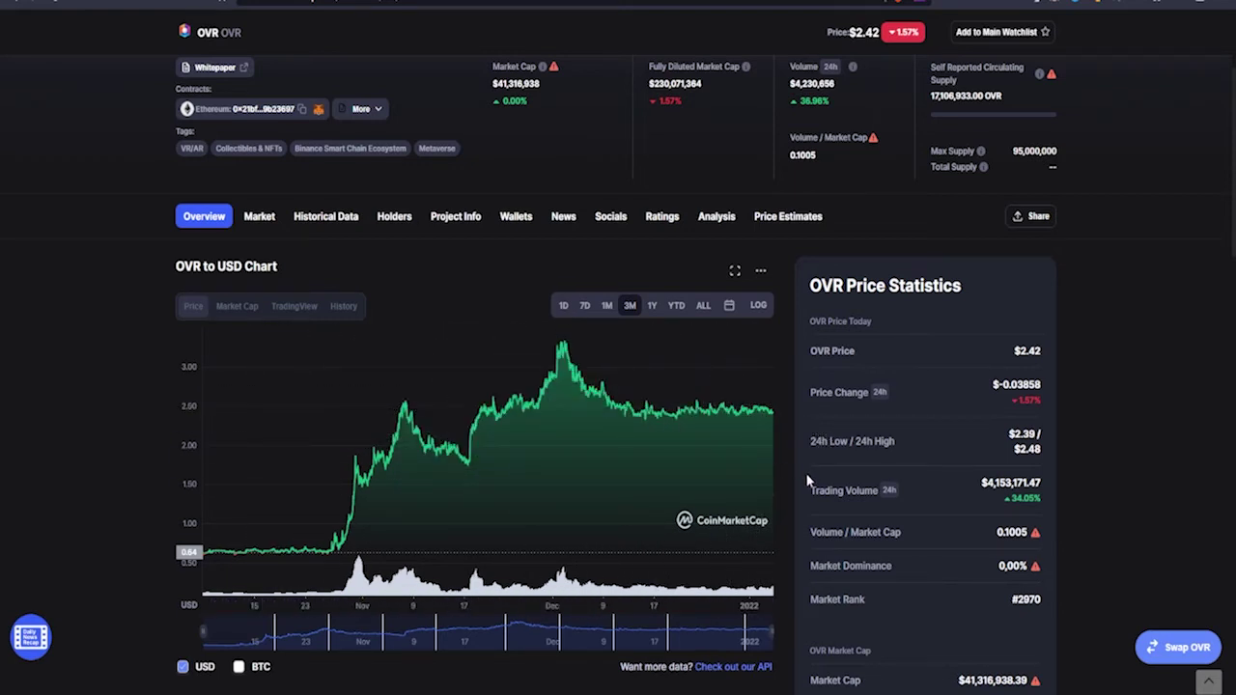
scroll(776, 506, up, 1)
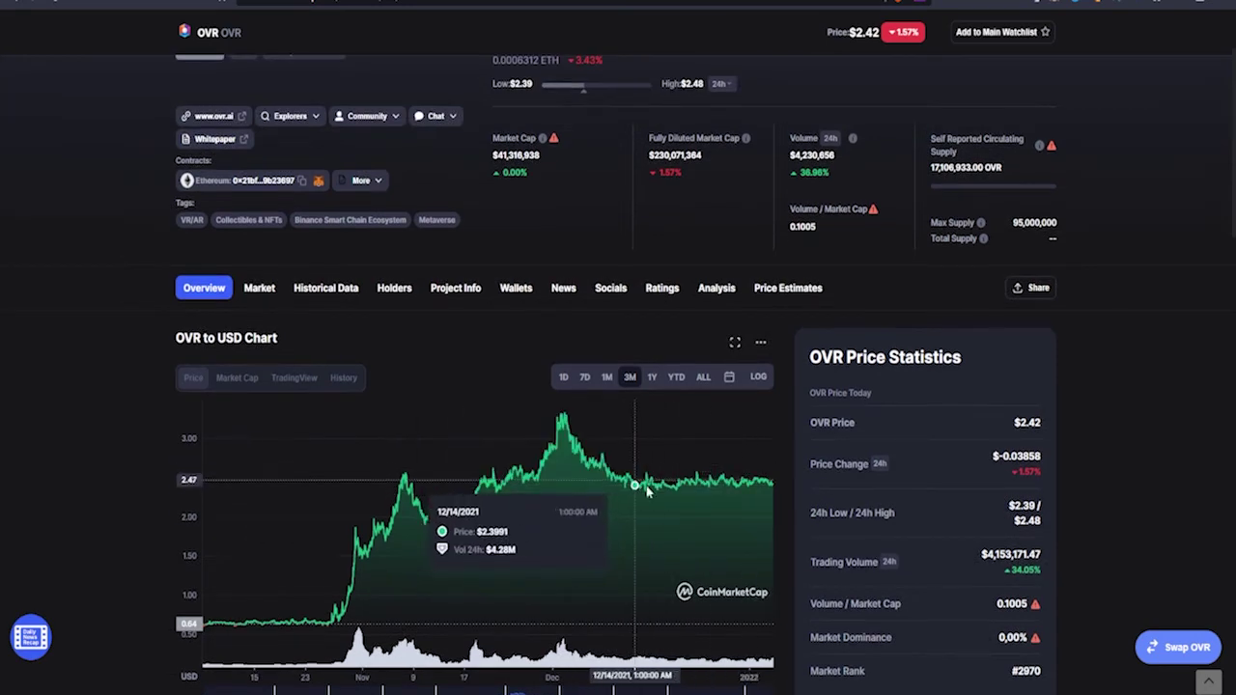
scroll(787, 512, up, 1)
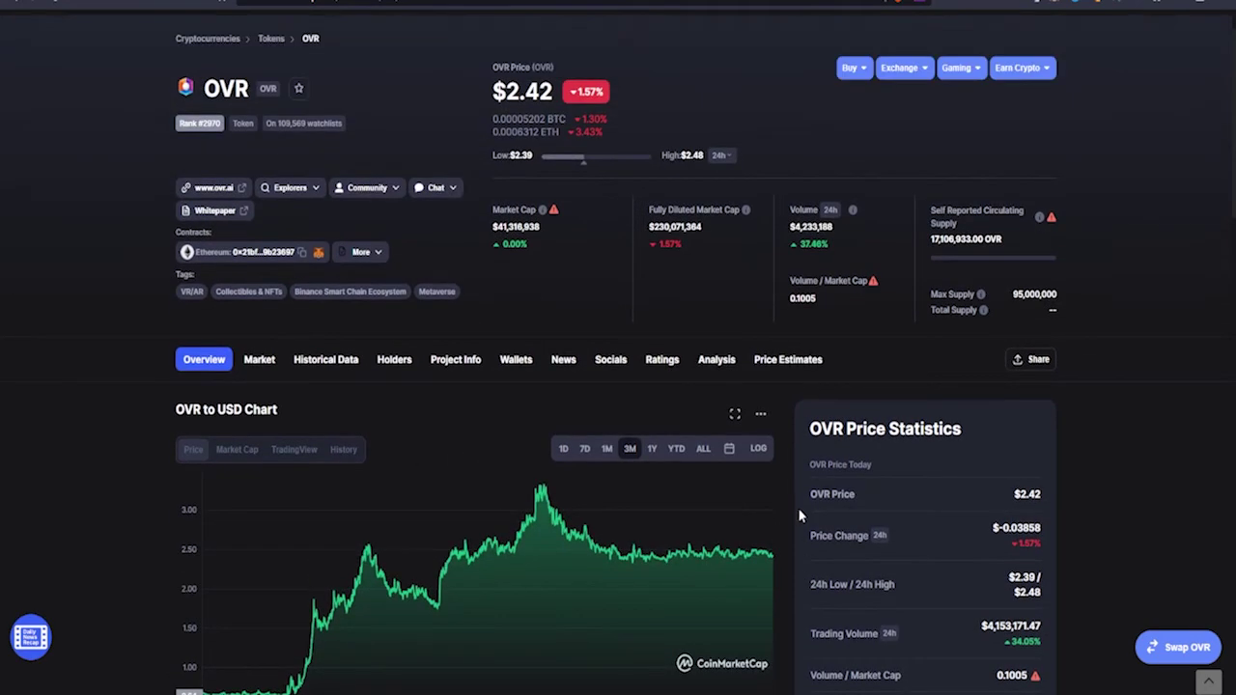
scroll(800, 519, up, 1)
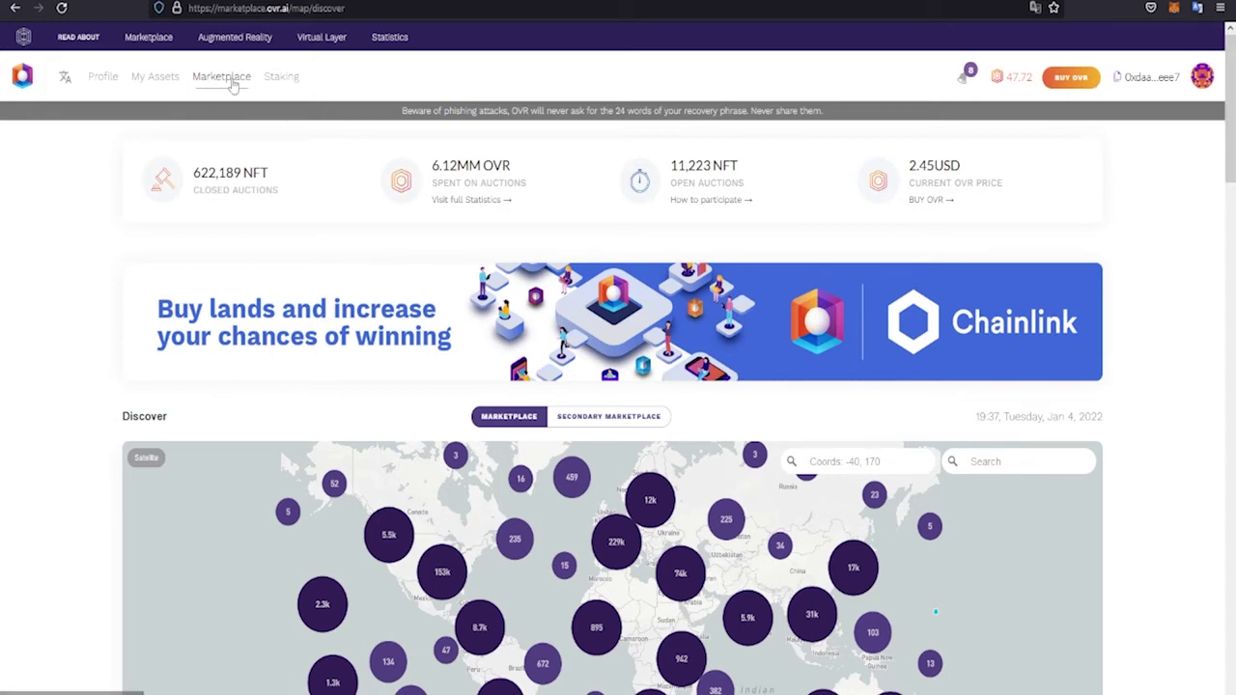
Find Madrid on the OVR marketplace map and inspect the individual OVRLands in the city centre.
scroll(1154, 450, down, 3)
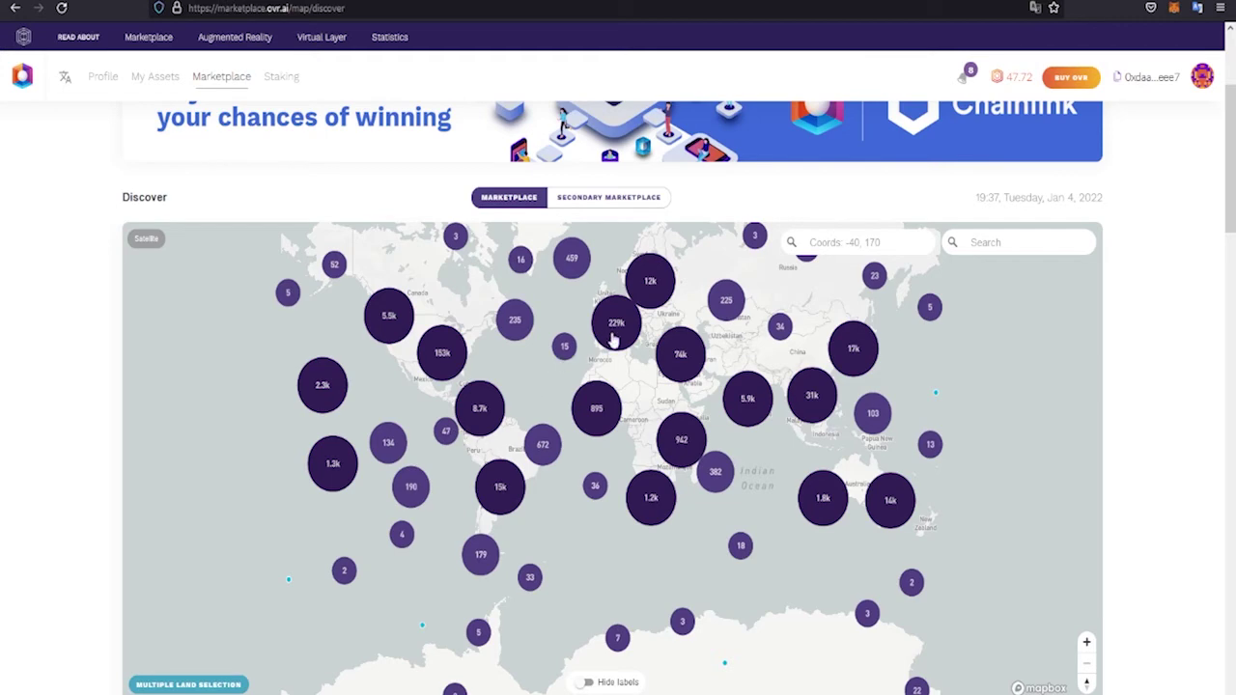
scroll(613, 340, up, 5)
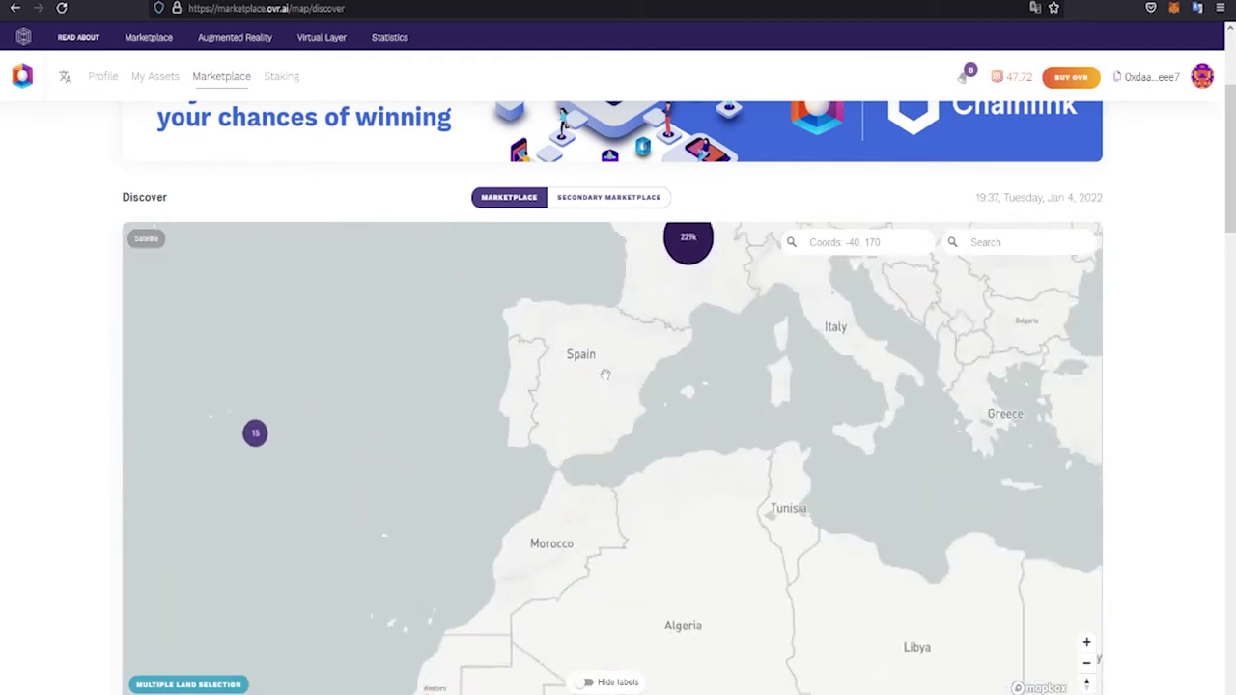
scroll(604, 375, up, 4)
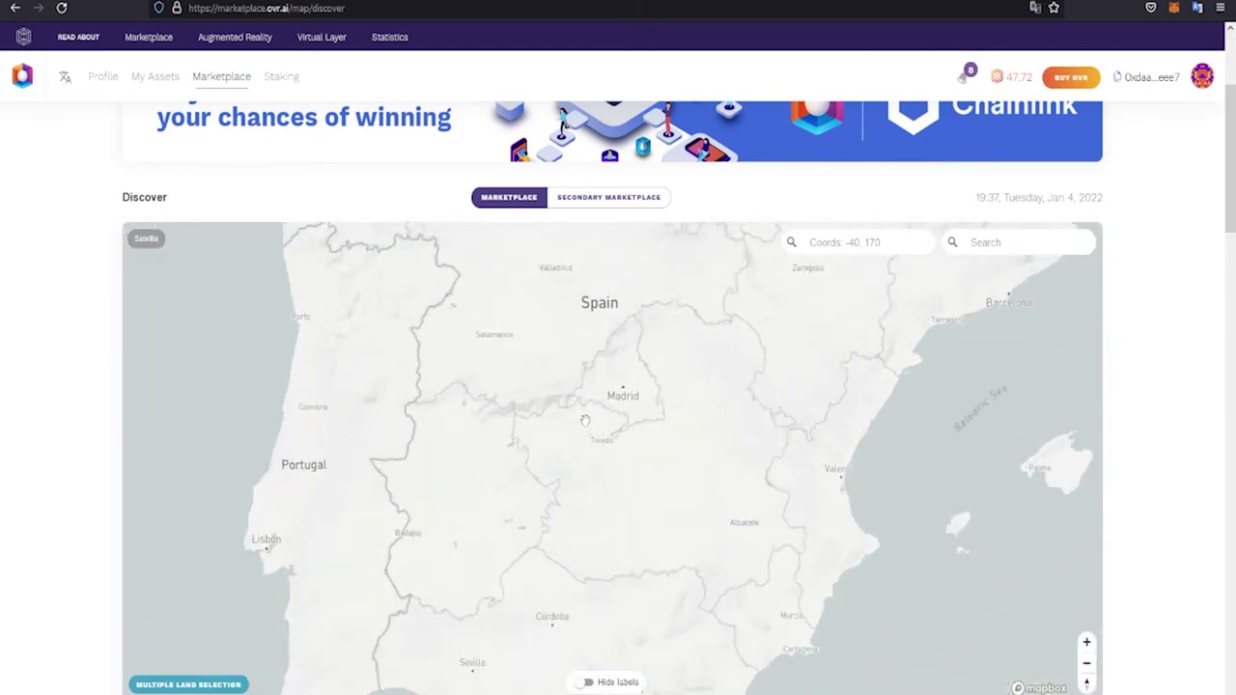
scroll(584, 421, up, 4)
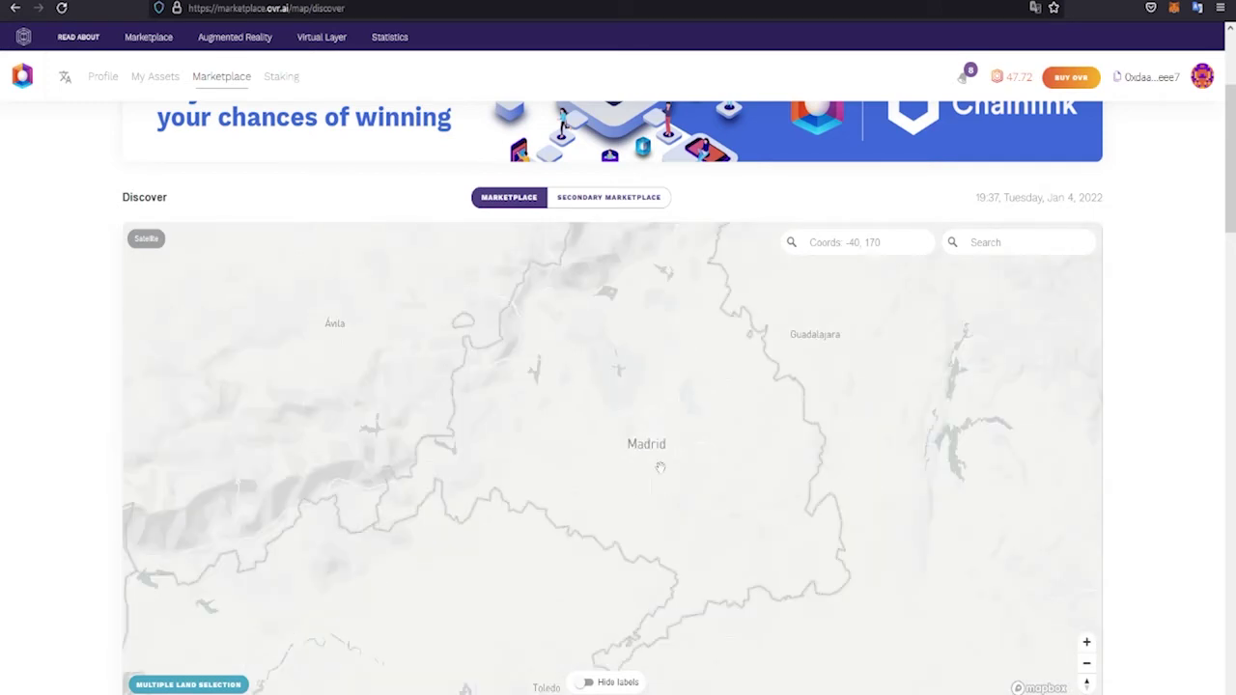
scroll(618, 483, up, 3)
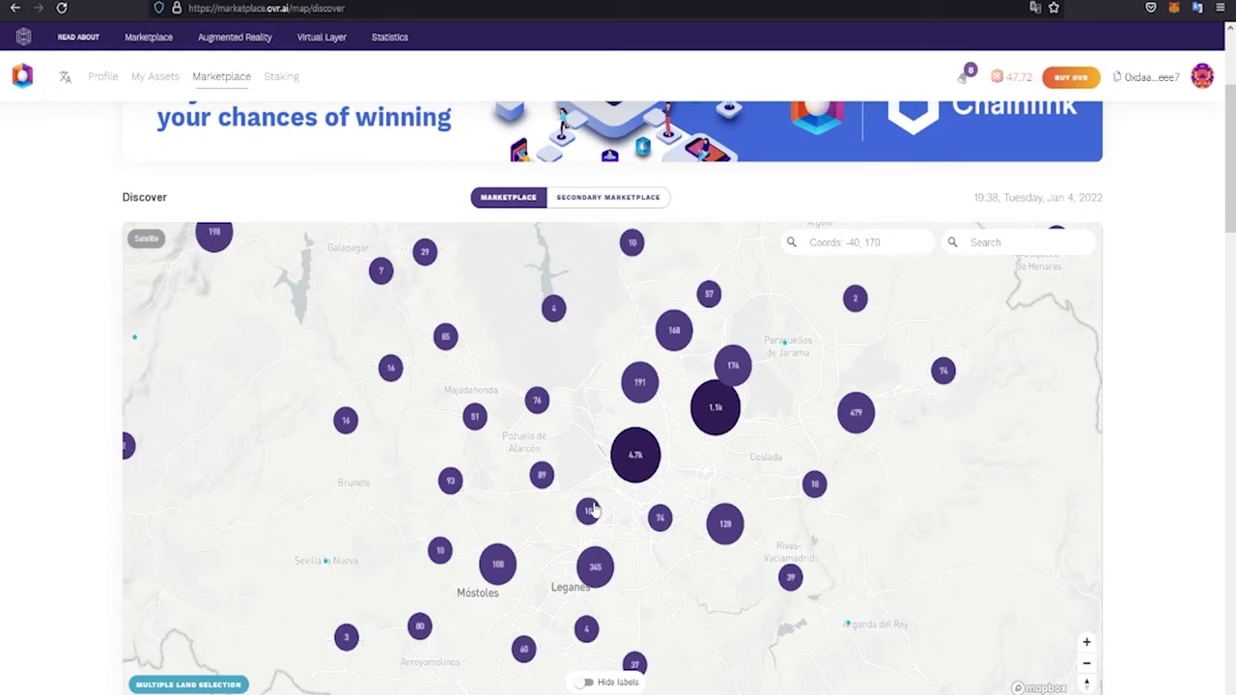
scroll(642, 504, up, 3)
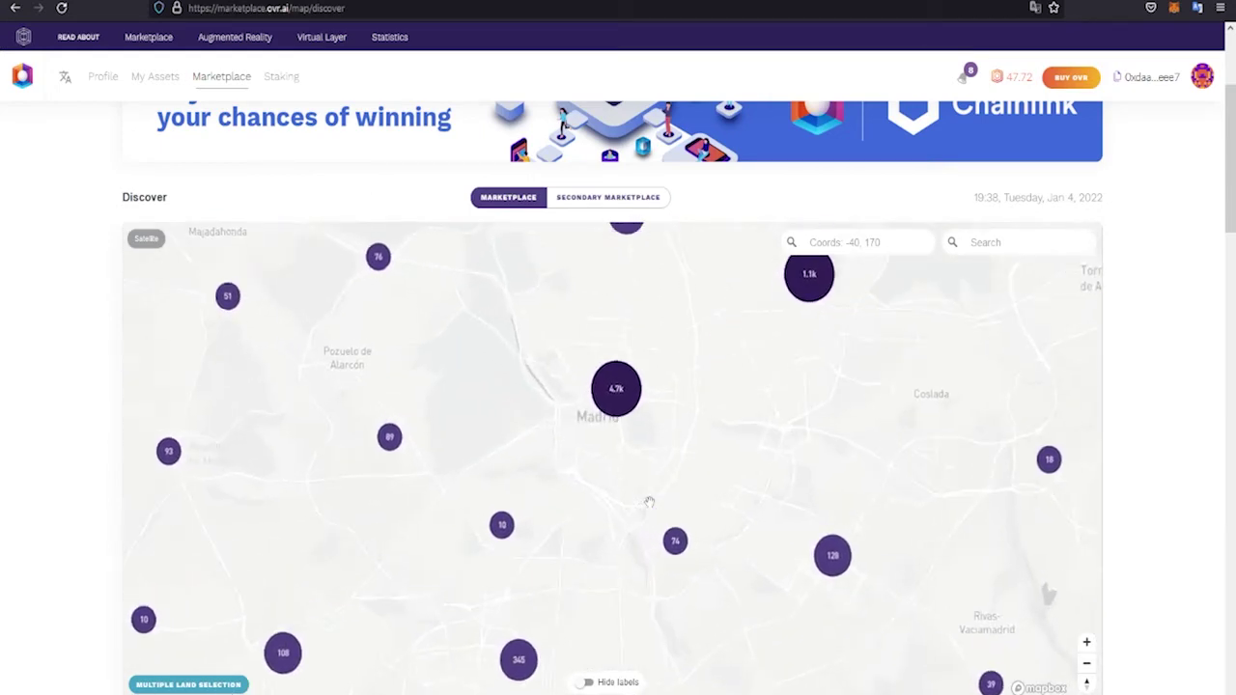
click(641, 458)
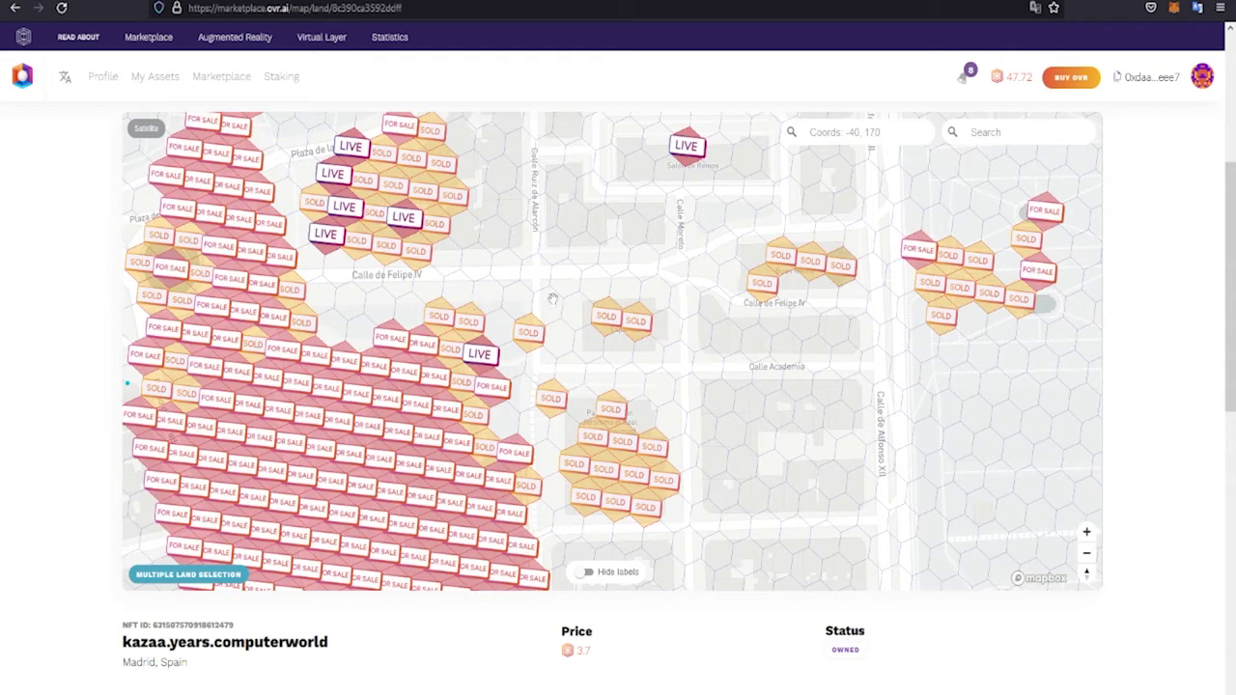
click(700, 245)
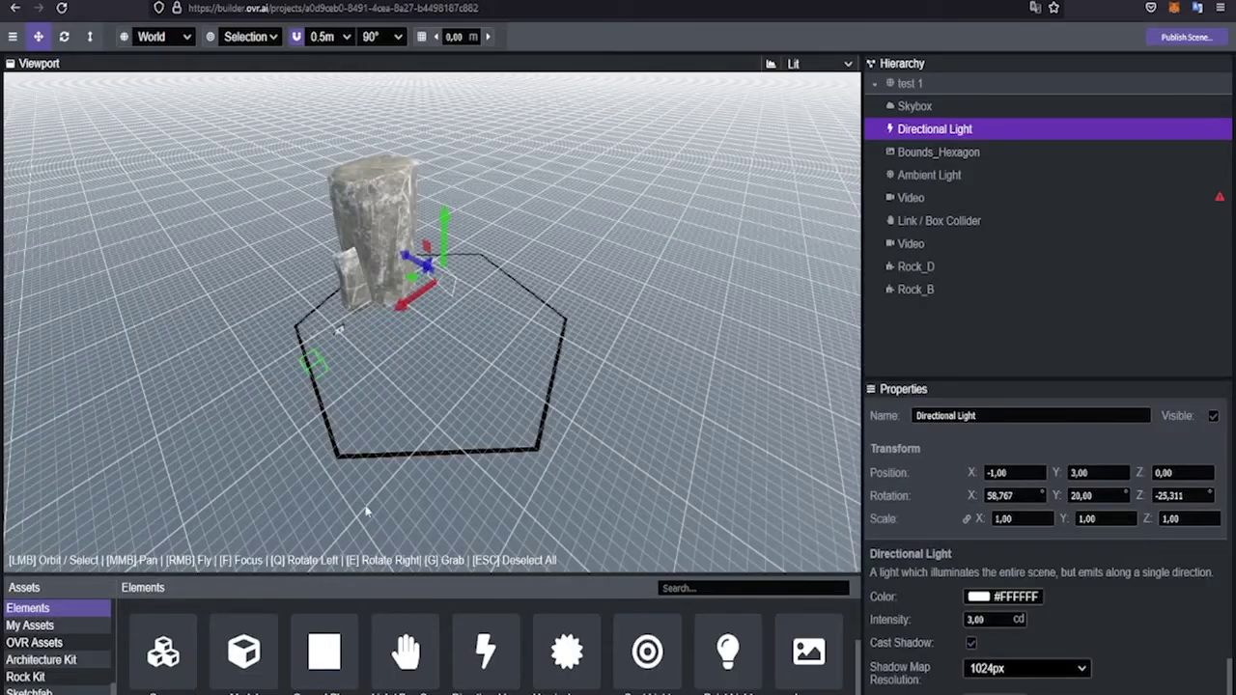
In the OVR builder, inspect the test 1 scene's hexagonal land from several angles and open the Rock Kit assets.
drag(309, 381, 343, 365)
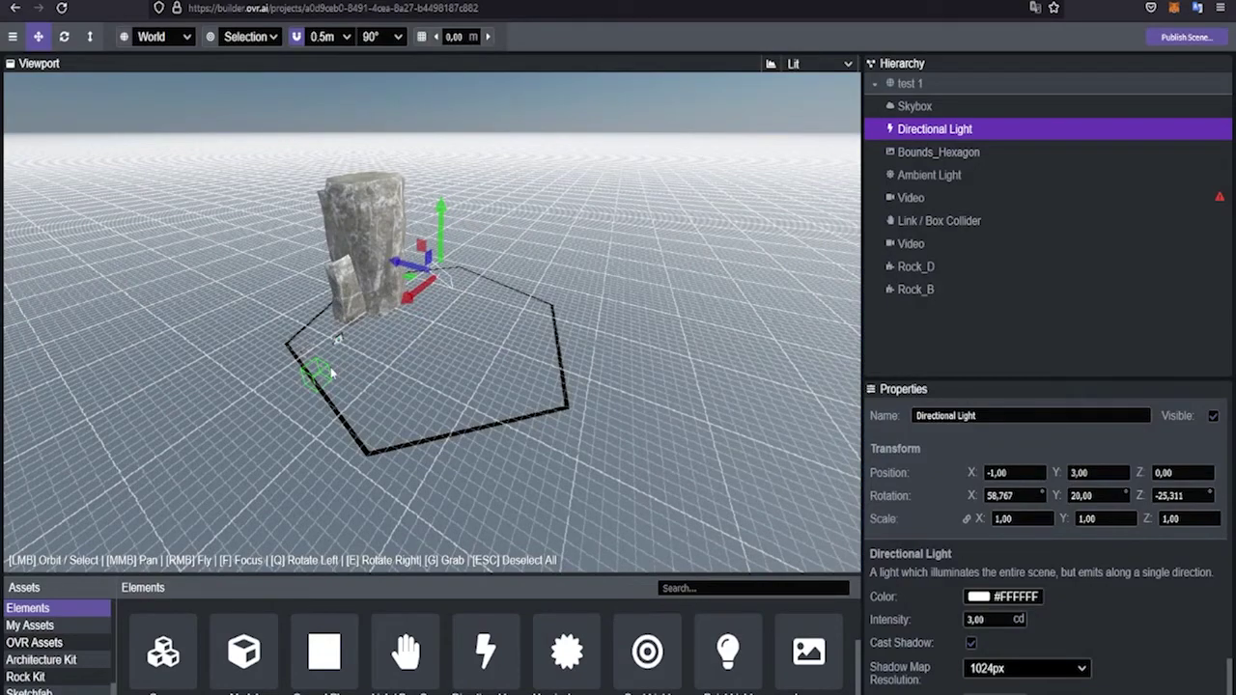
drag(309, 451, 503, 560)
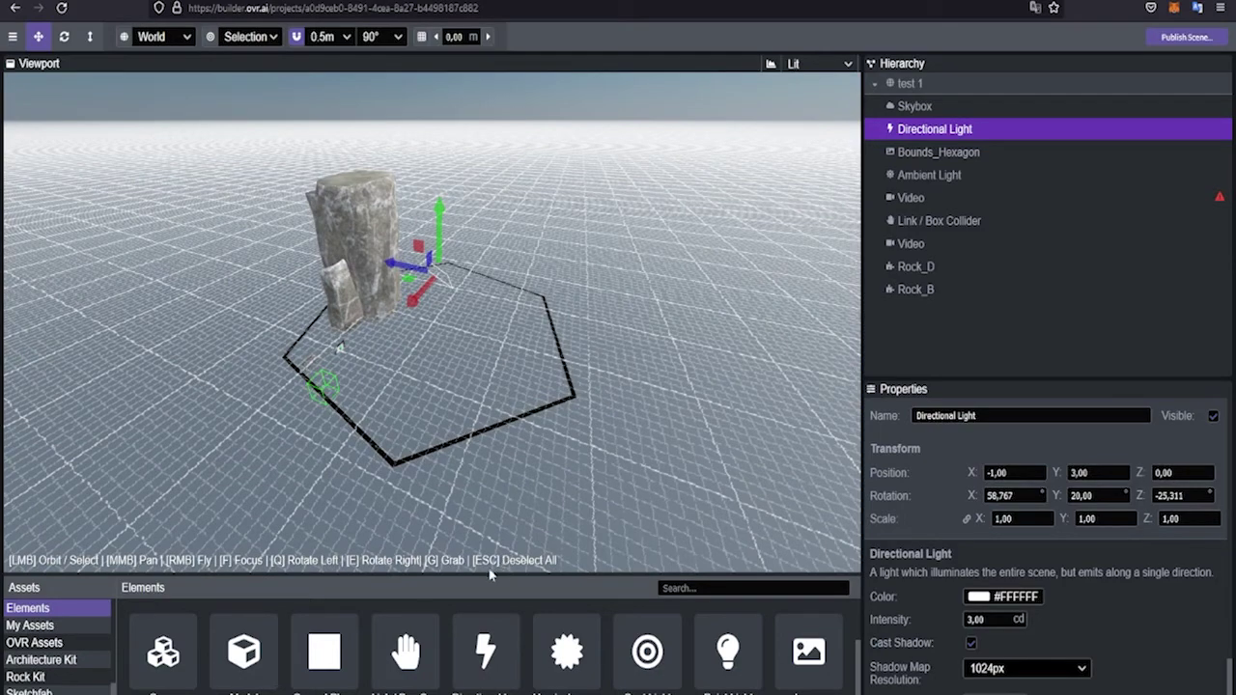
drag(473, 437, 357, 462)
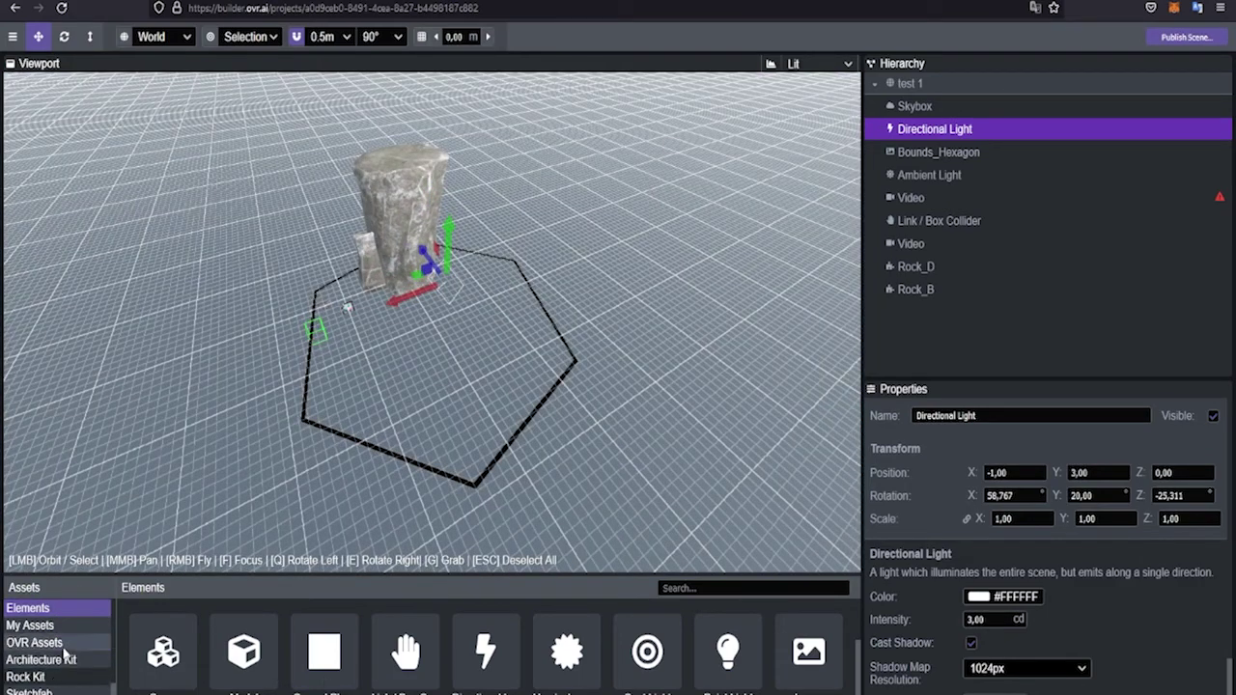
click(61, 681)
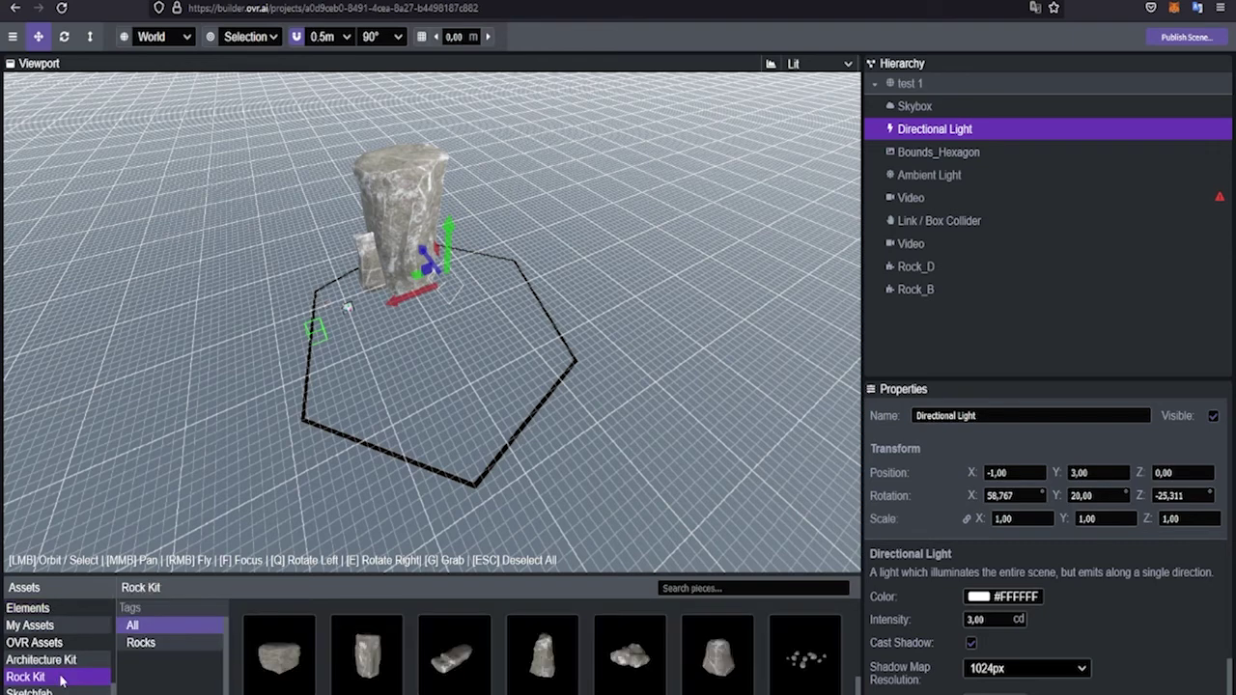
Place the Rock Kit's scattered small stones inside the hexagonal land at about X -1.5, Z -4.5.
mouse_move(789, 669)
drag(789, 669, 557, 358)
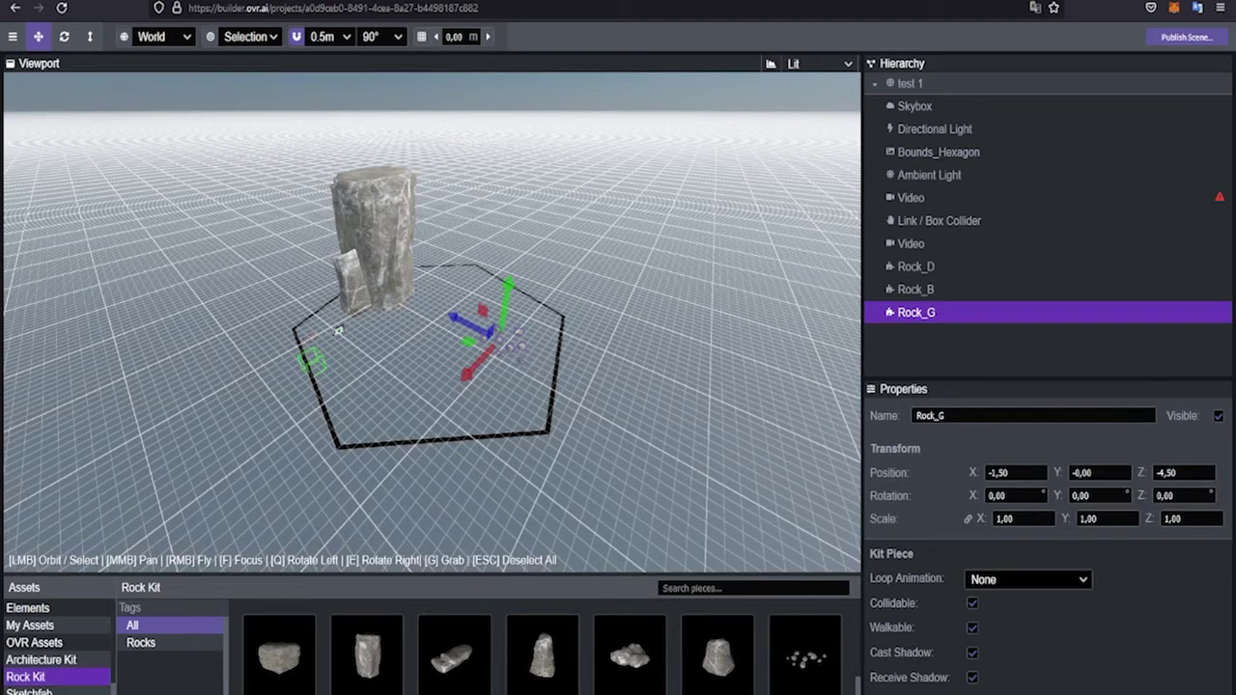
Open the Sketchfab assets and inspect the hexagonal land with its placed rocks from several angles.
click(87, 691)
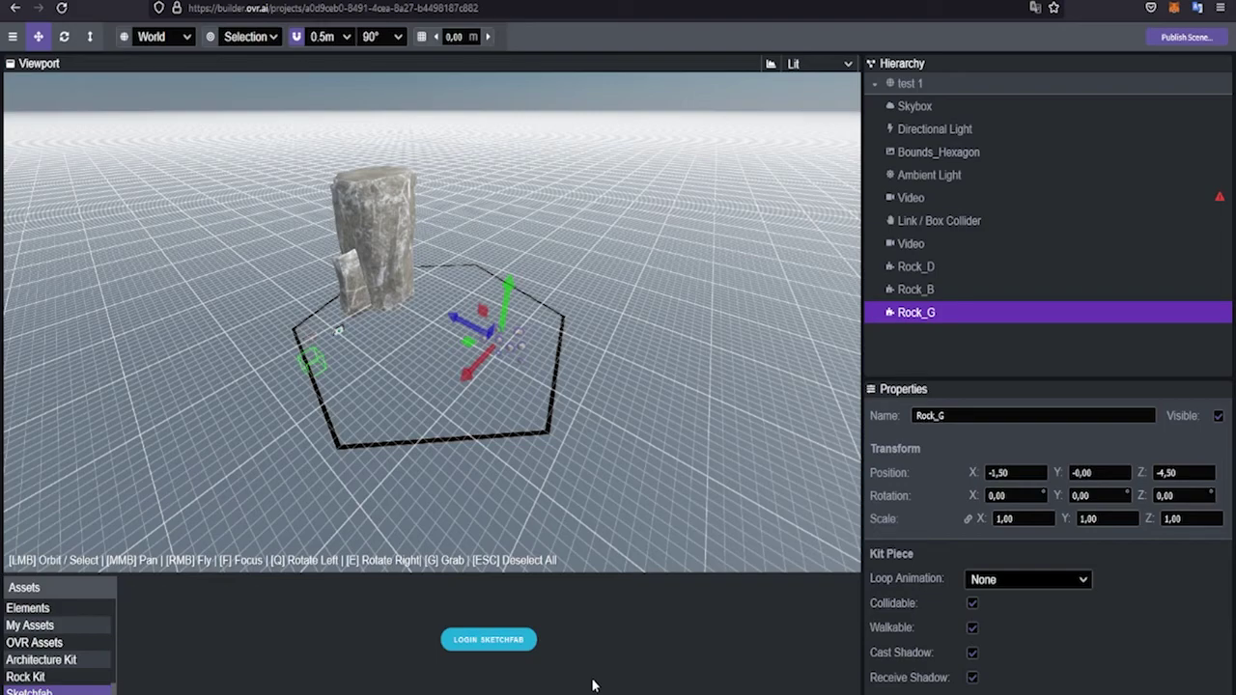
drag(440, 438, 529, 411)
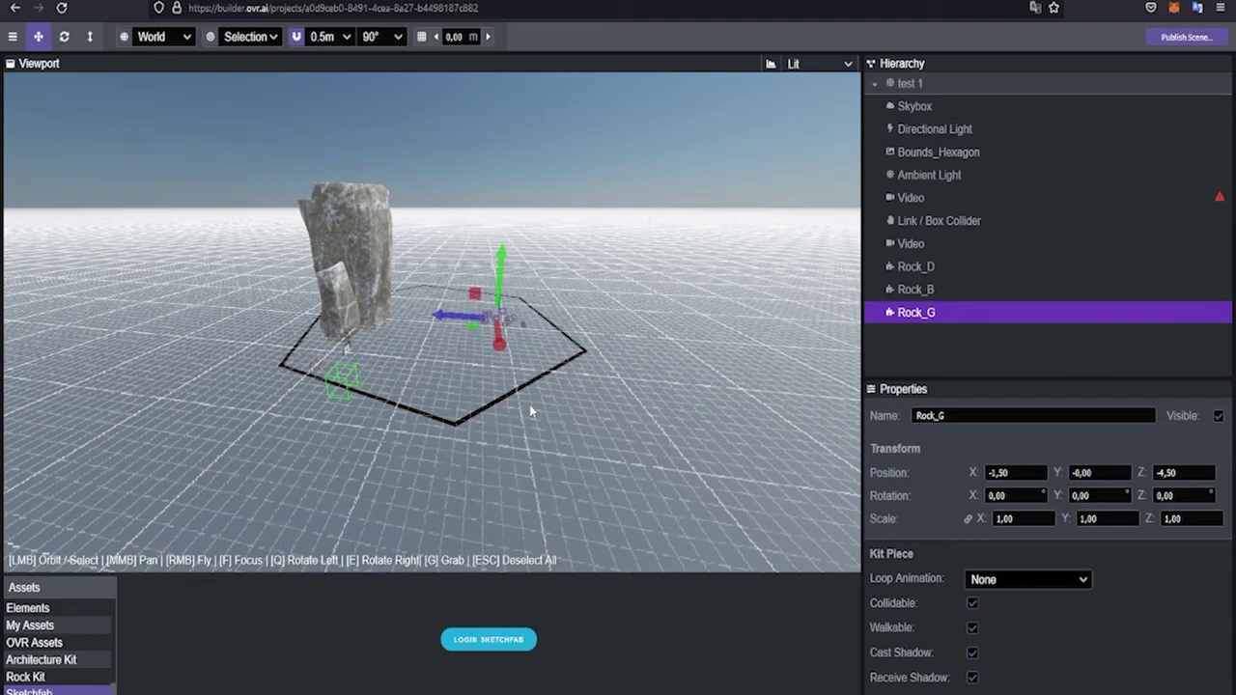
drag(529, 407, 494, 439)
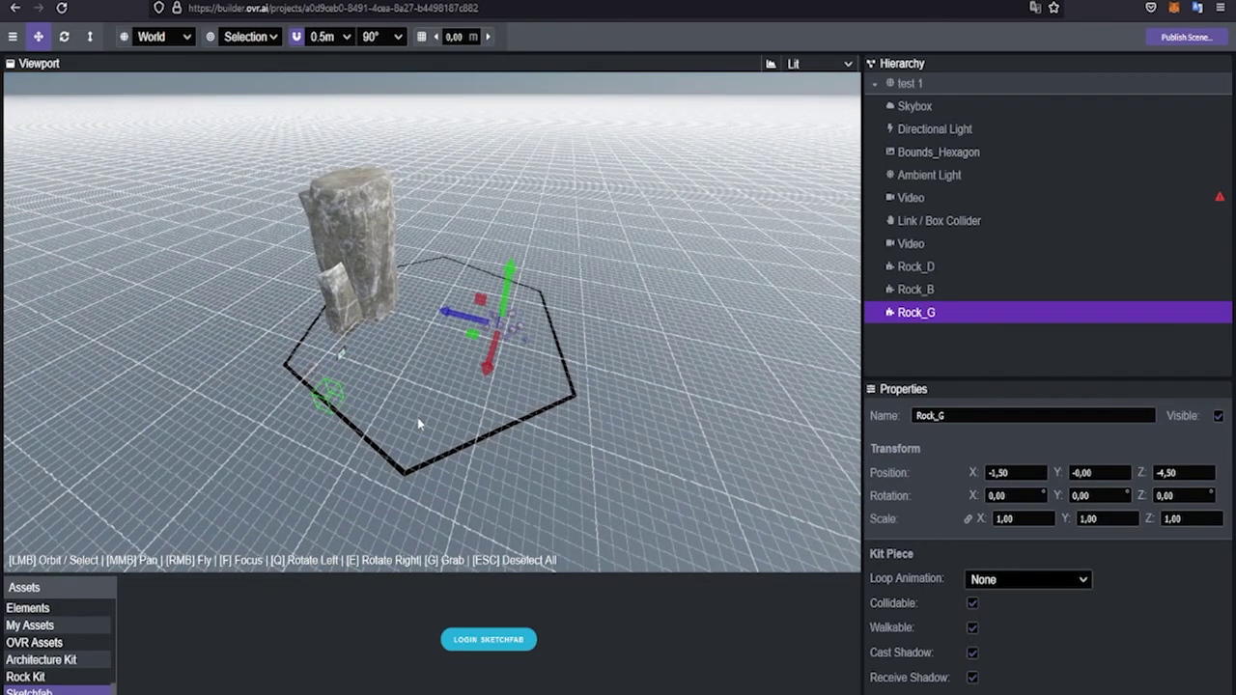
drag(417, 417, 259, 373)
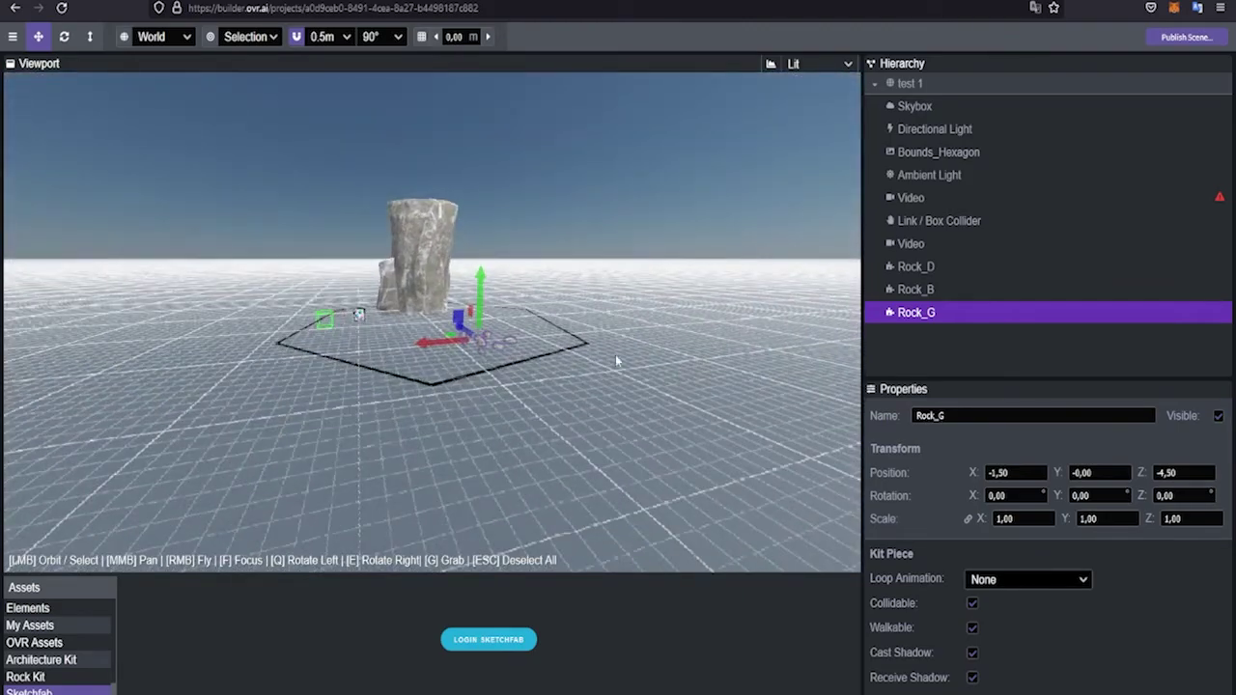
drag(616, 360, 821, 408)
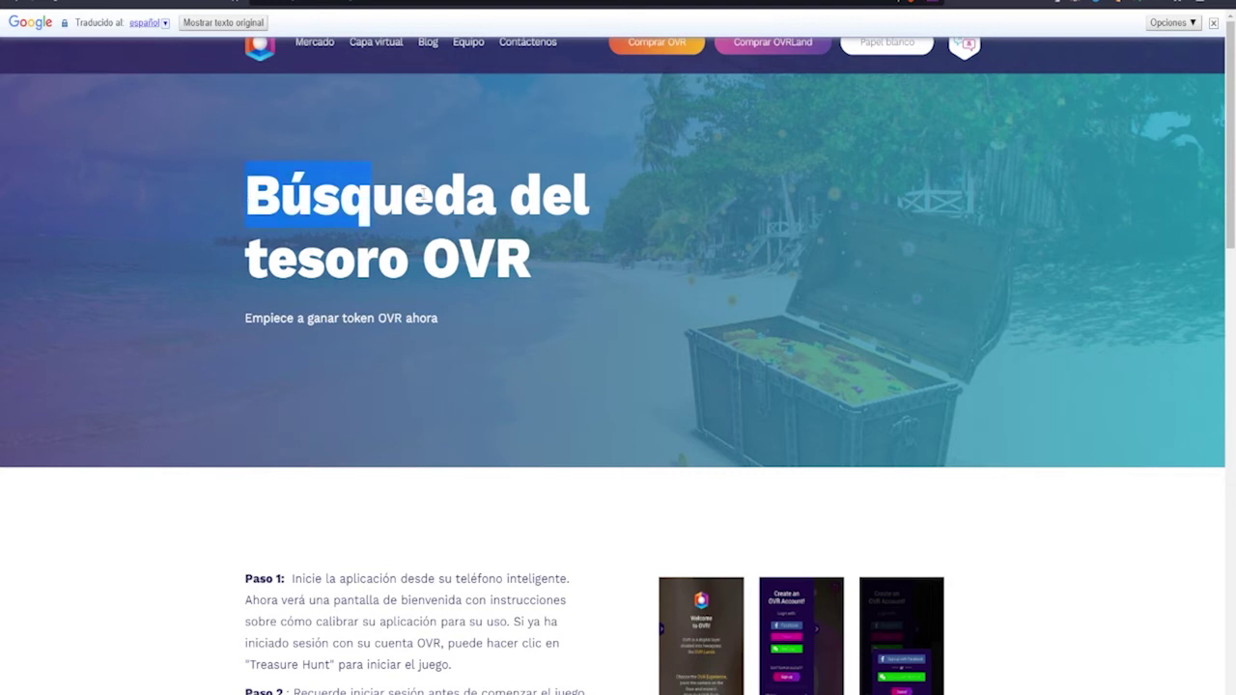
On the OVR treasure hunt page, read the heading and examine Paso 1 to Paso 6 on earning OVR tokens with the phone app.
drag(423, 194, 582, 261)
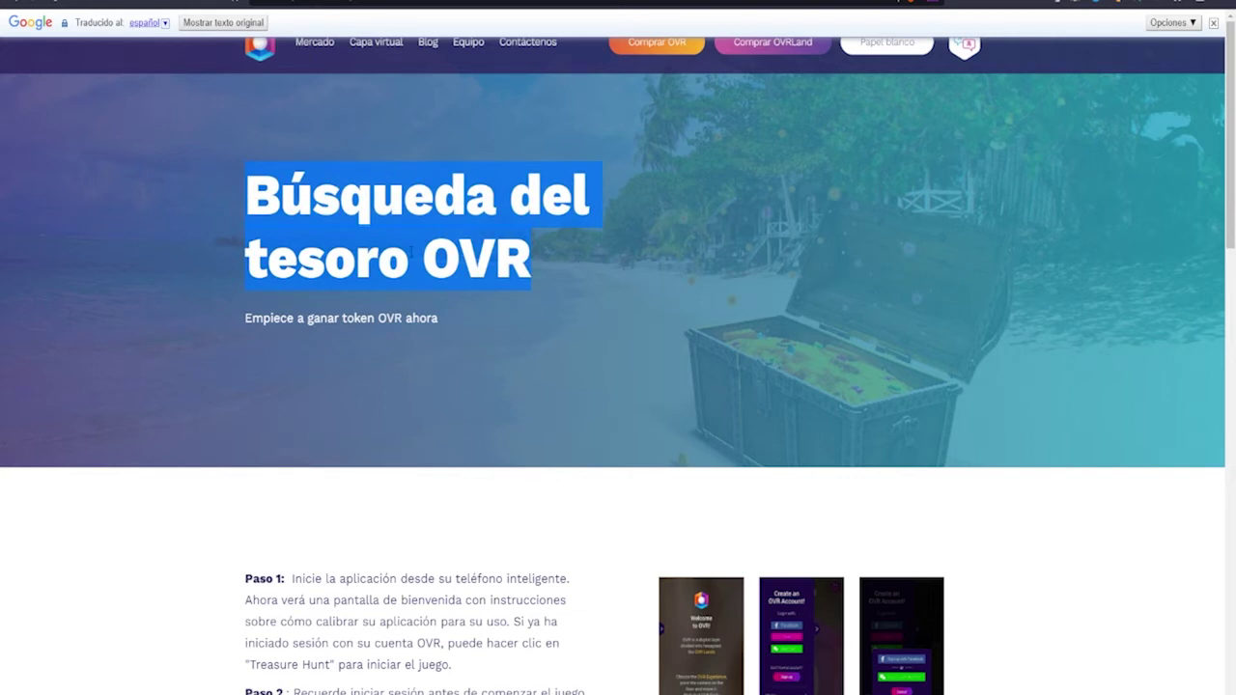
click(940, 347)
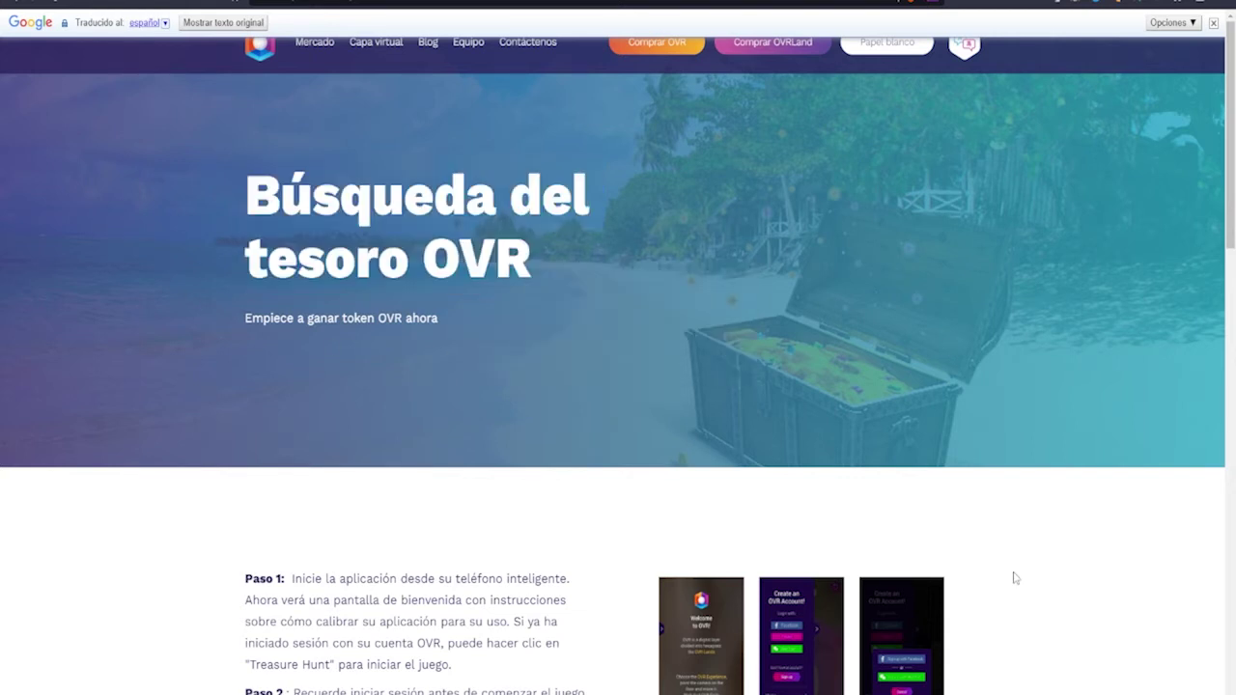
scroll(984, 564, down, 2)
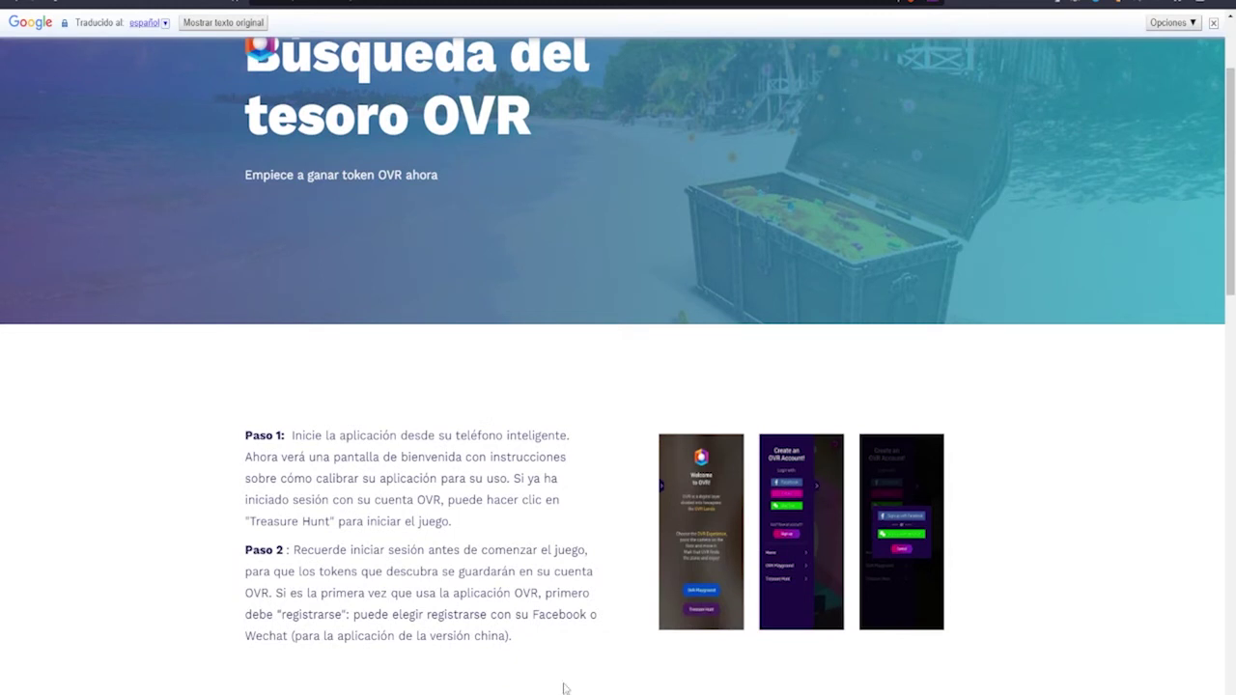
scroll(555, 406, down, 4)
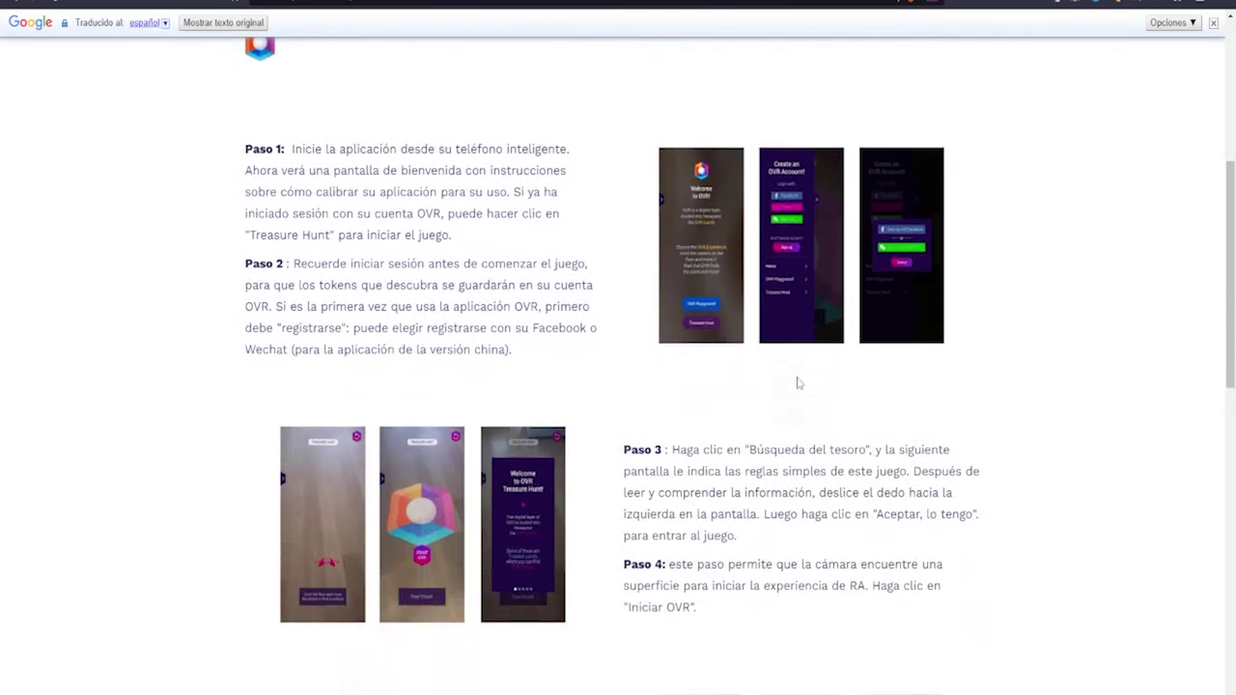
scroll(968, 627, down, 3)
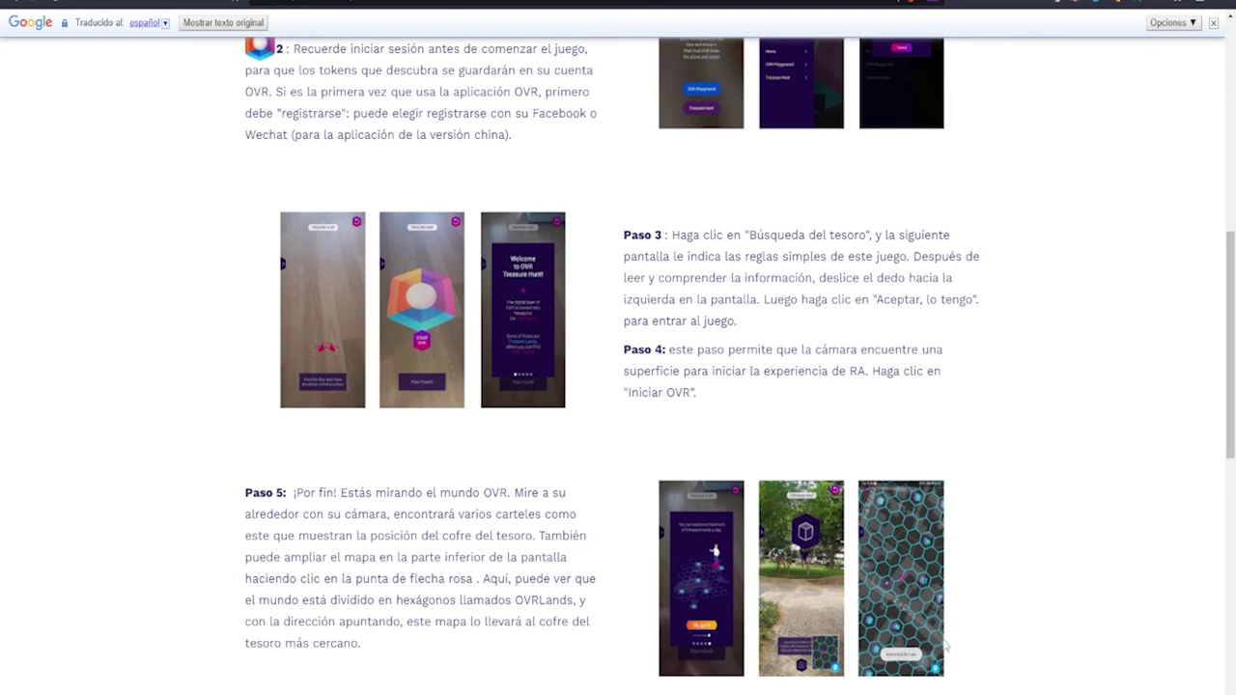
scroll(941, 633, down, 4)
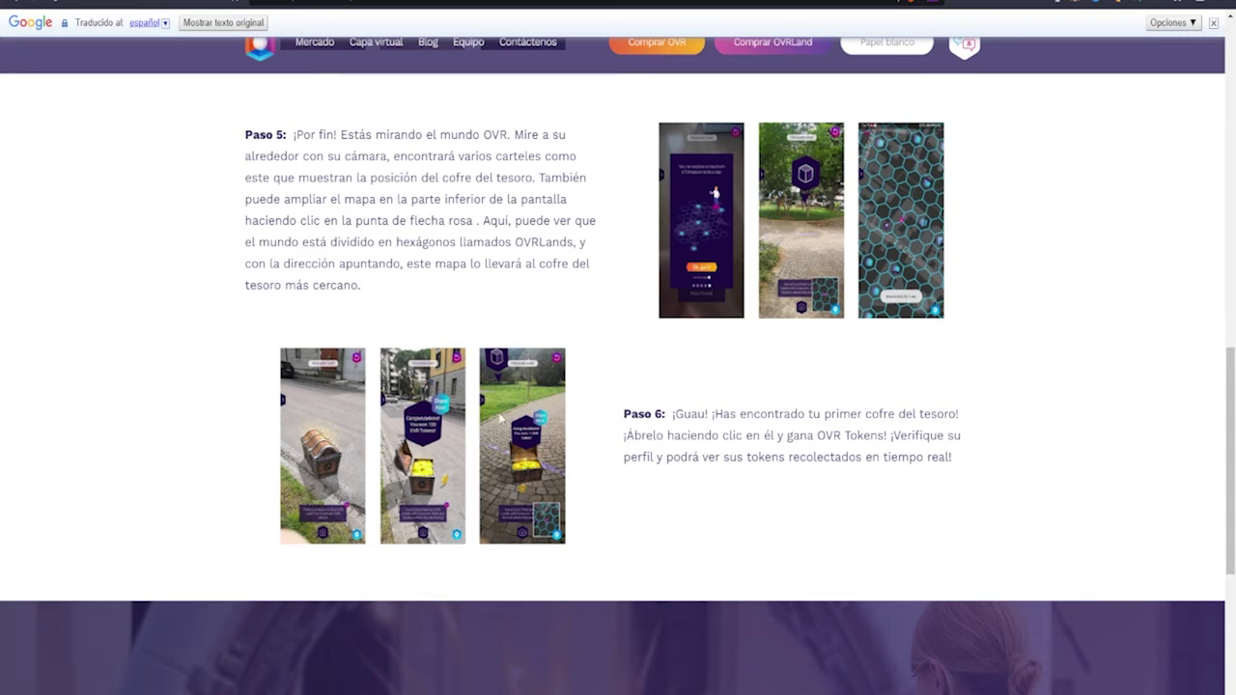
scroll(1004, 599, down, 2)
scroll(1004, 603, up, 1)
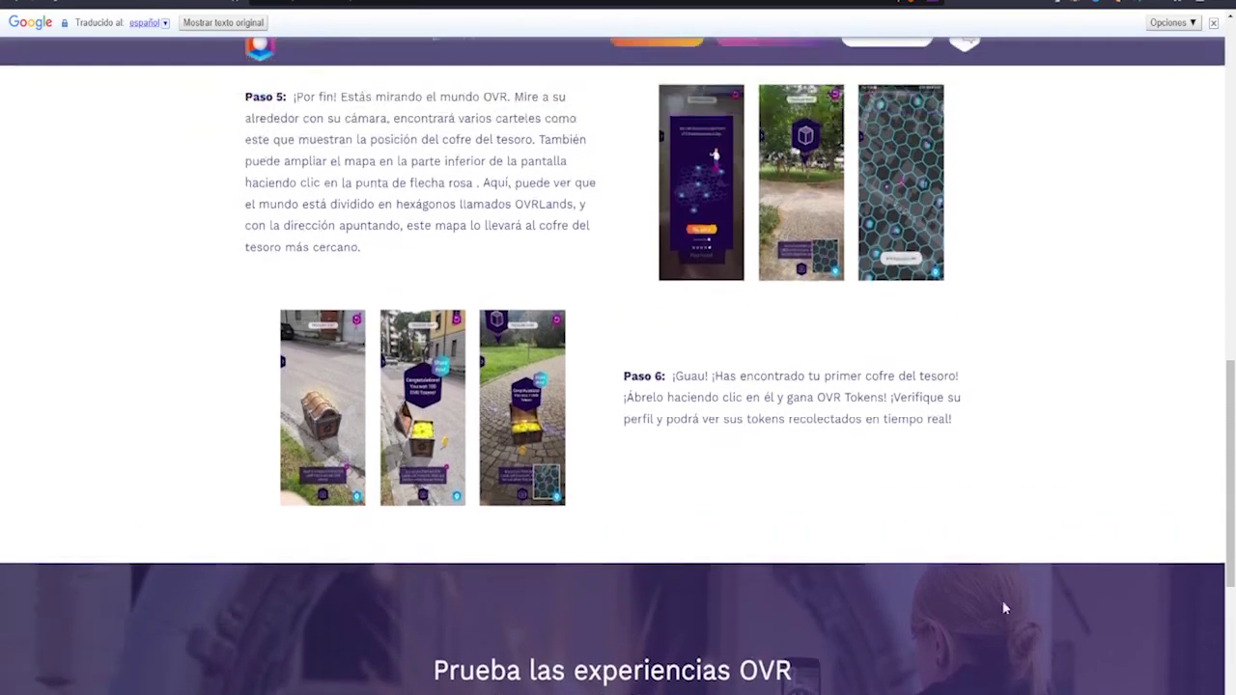
scroll(1004, 608, up, 3)
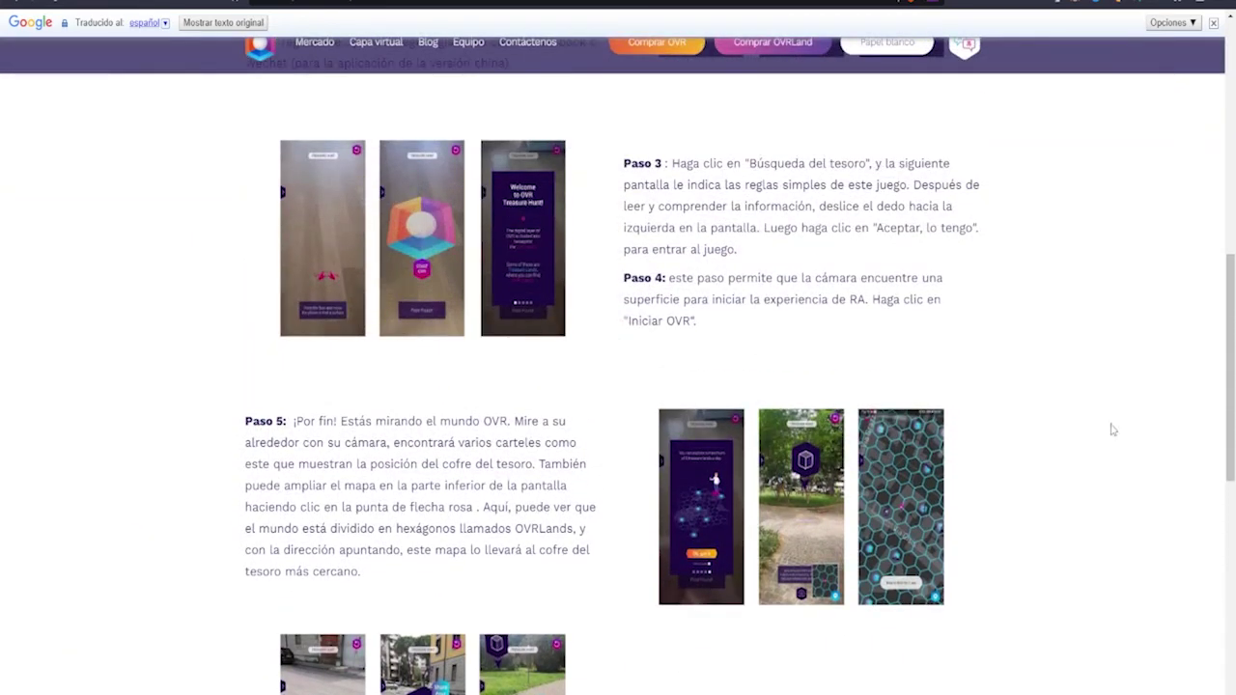
scroll(1112, 430, up, 4)
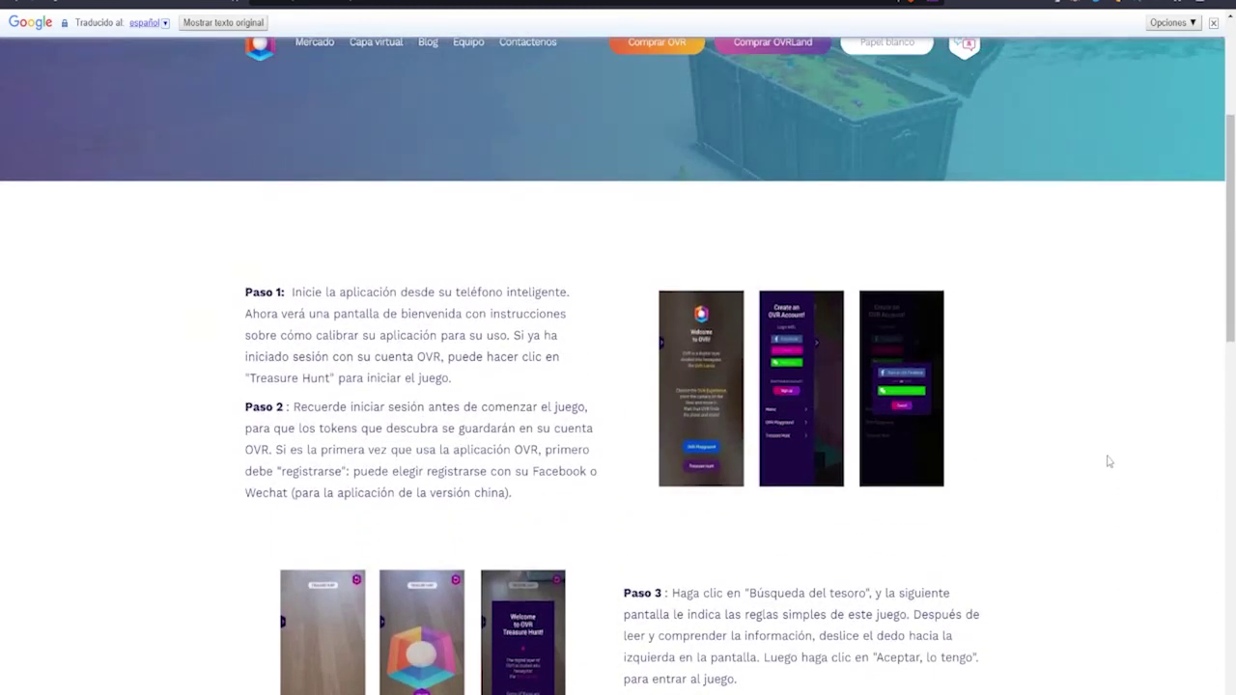